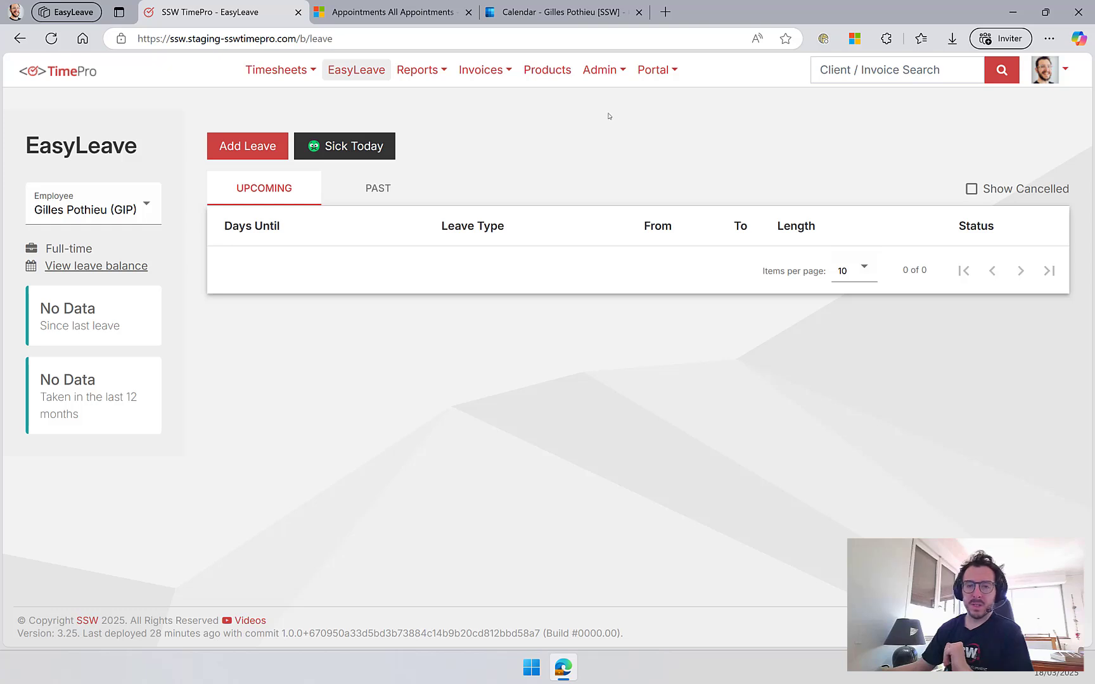
Open the EasyLeave admin settings and show the list of leave groups.
left_click(612, 74)
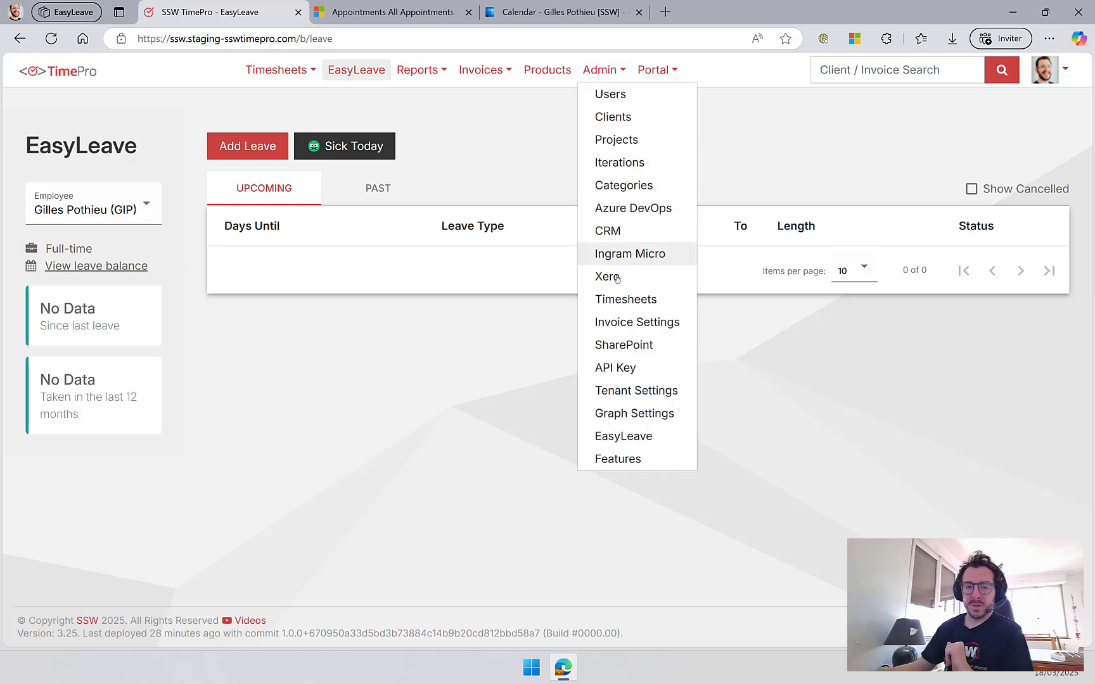
left_click(628, 443)
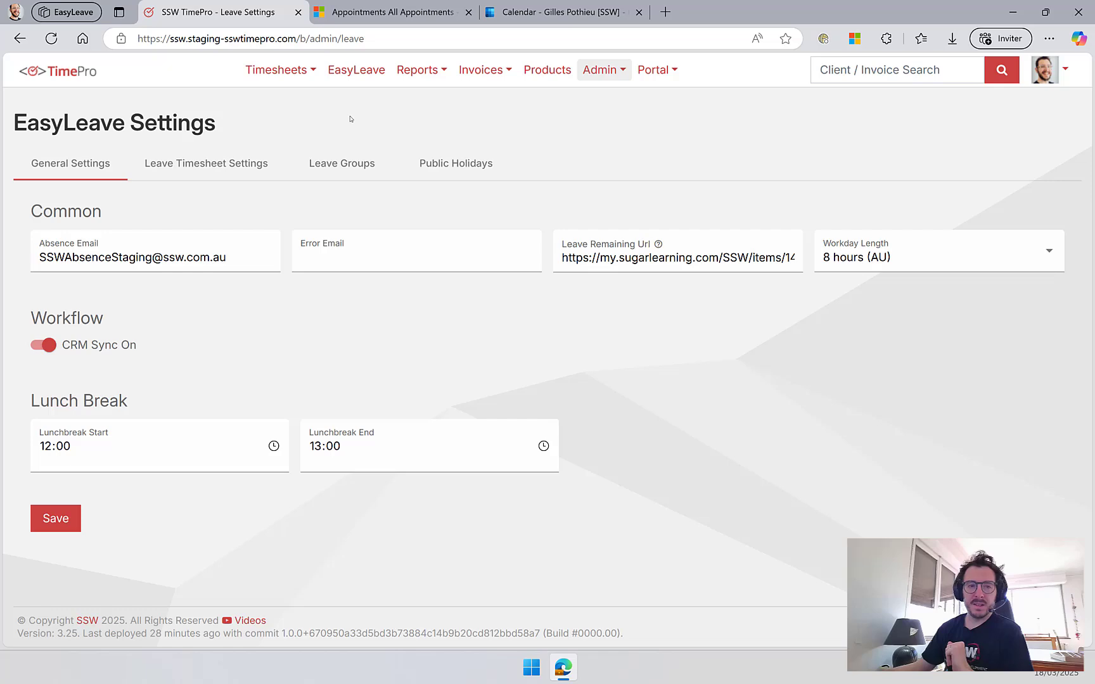
left_click(344, 165)
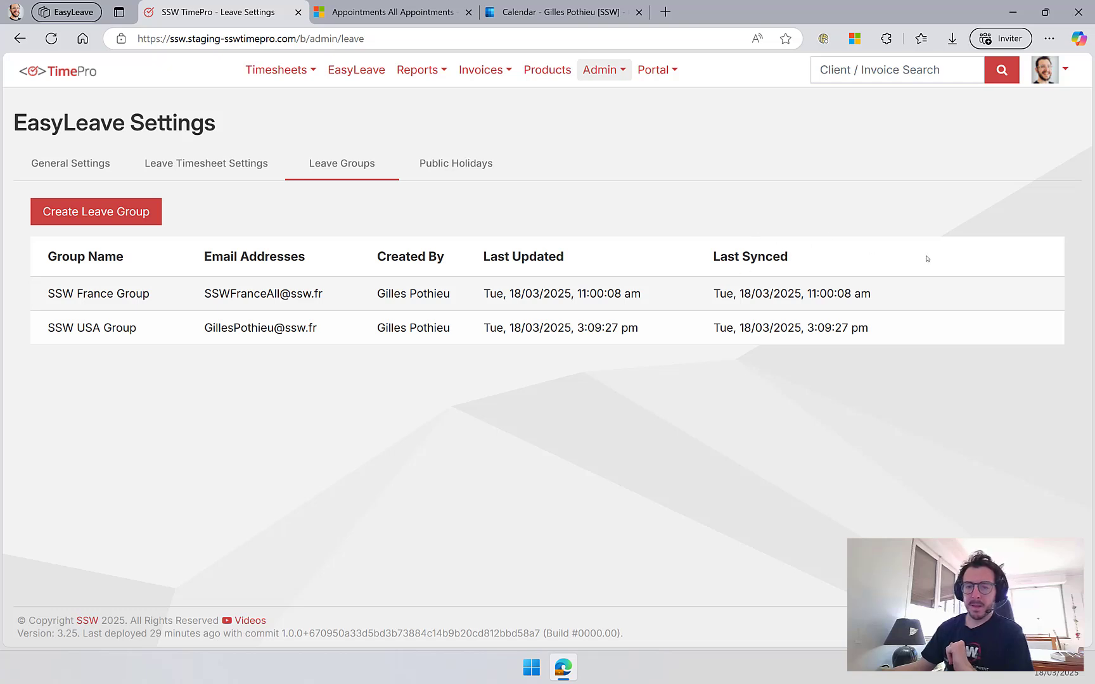
mouse_move(932, 296)
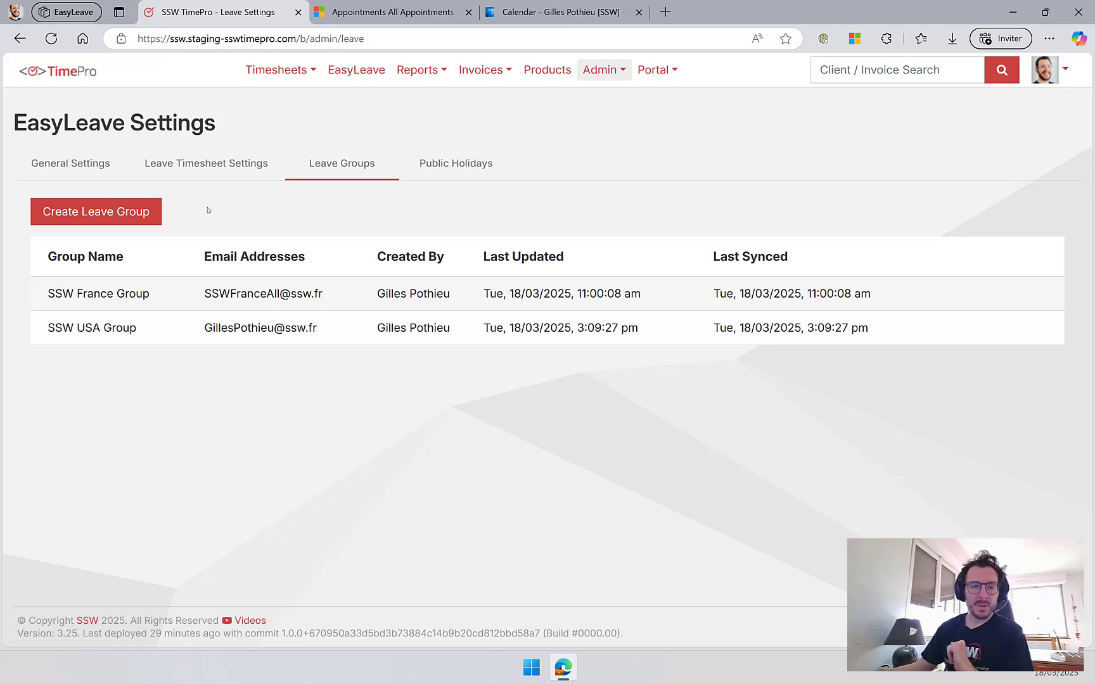
left_click(103, 210)
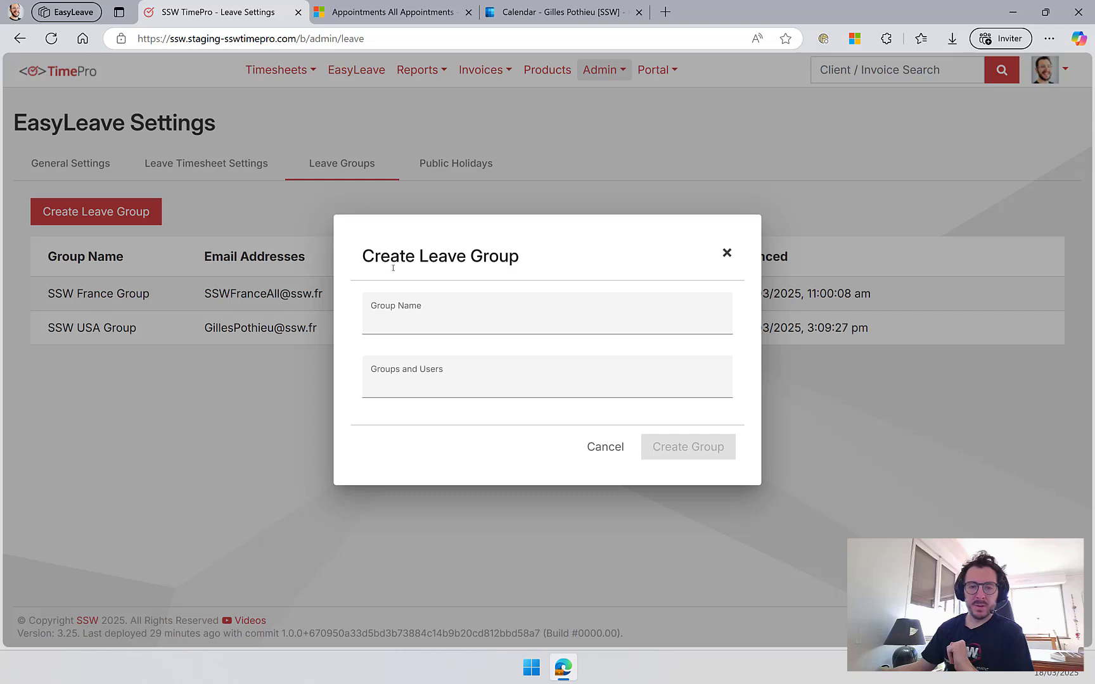
left_click(406, 317)
left_click(428, 380)
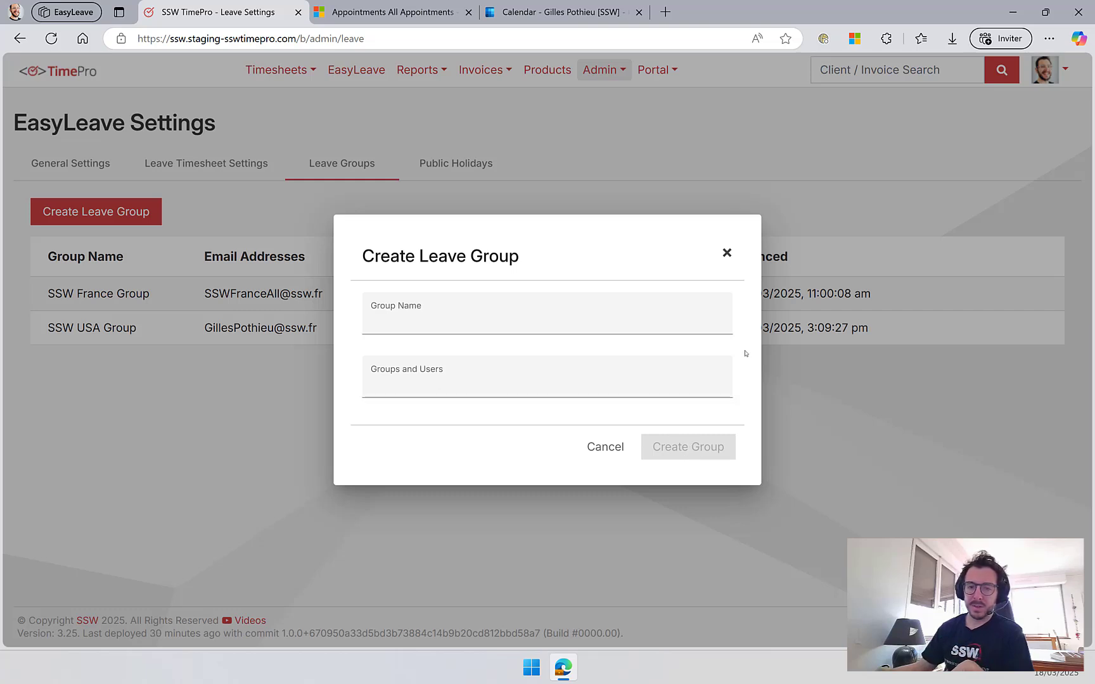
left_click(727, 252)
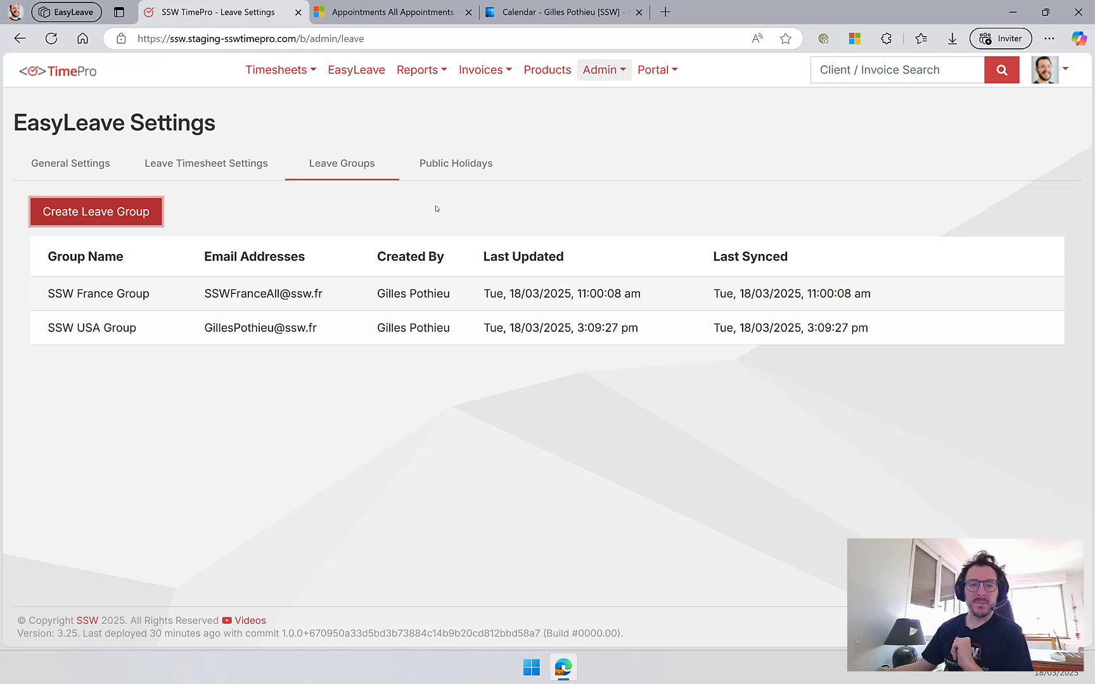
Show the public holidays of the SSW USA Group.
left_click(463, 166)
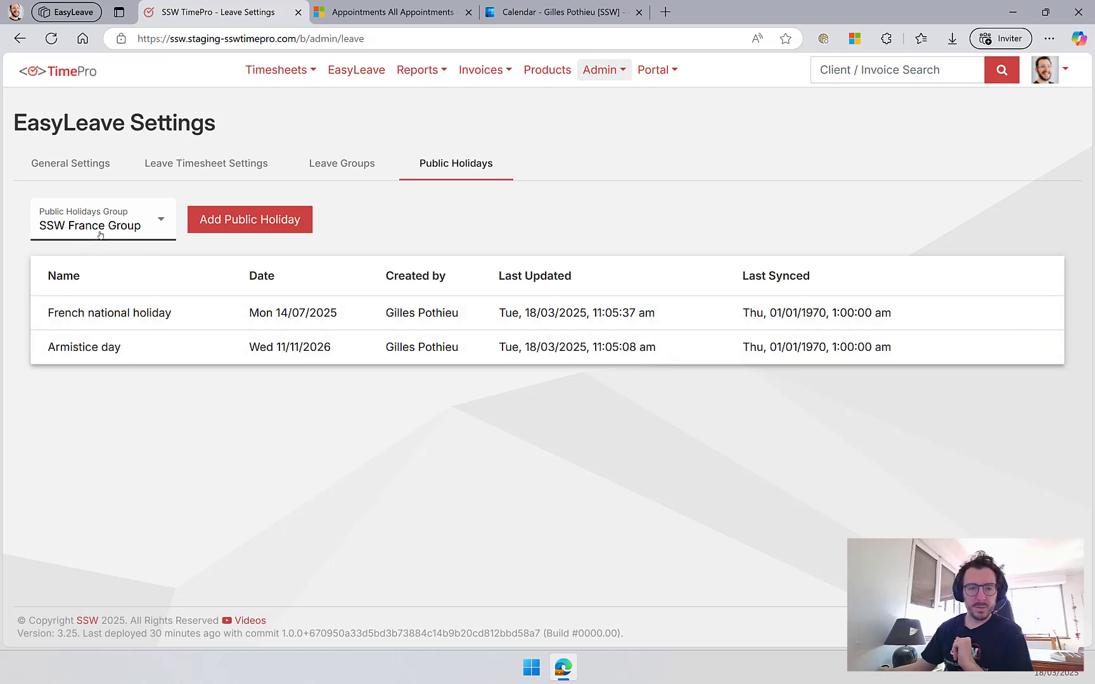
left_click(135, 222)
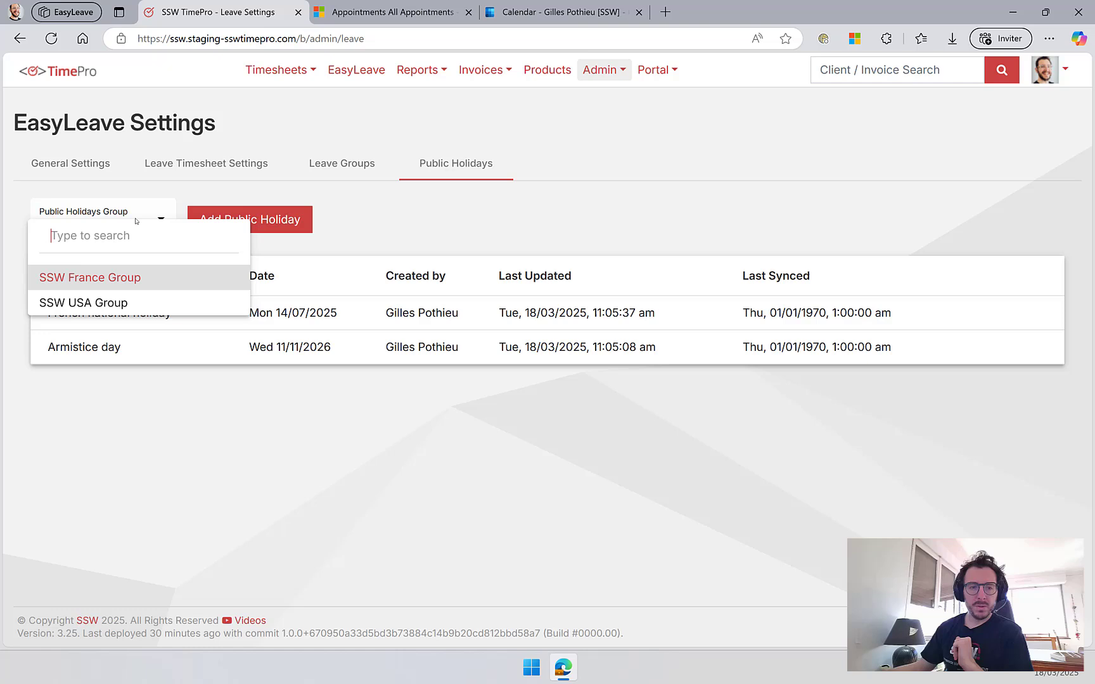
left_click(84, 303)
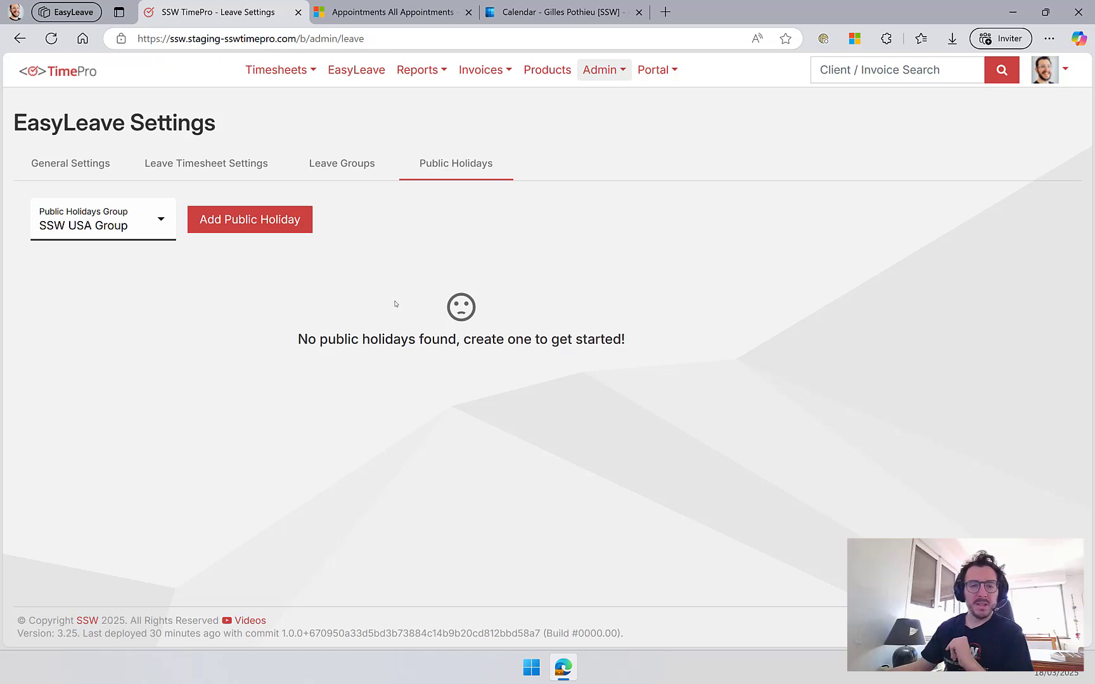
Start a new public holiday for the USA group and name it Labor day.
left_click(269, 222)
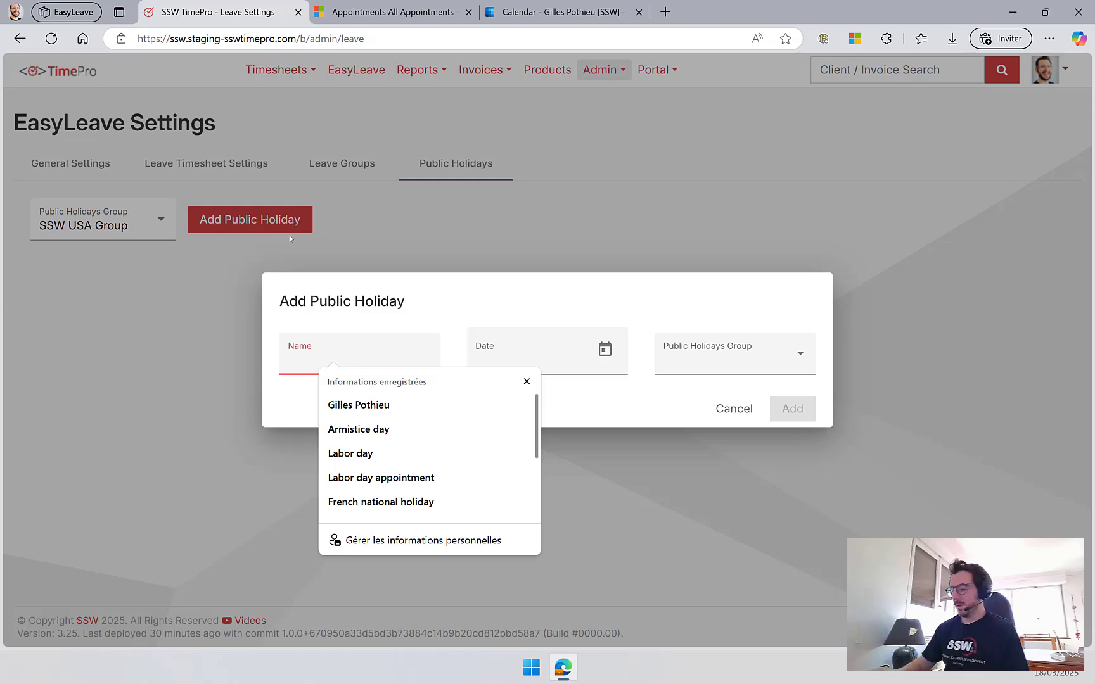
type("Lab")
key("Down")
key("Return")
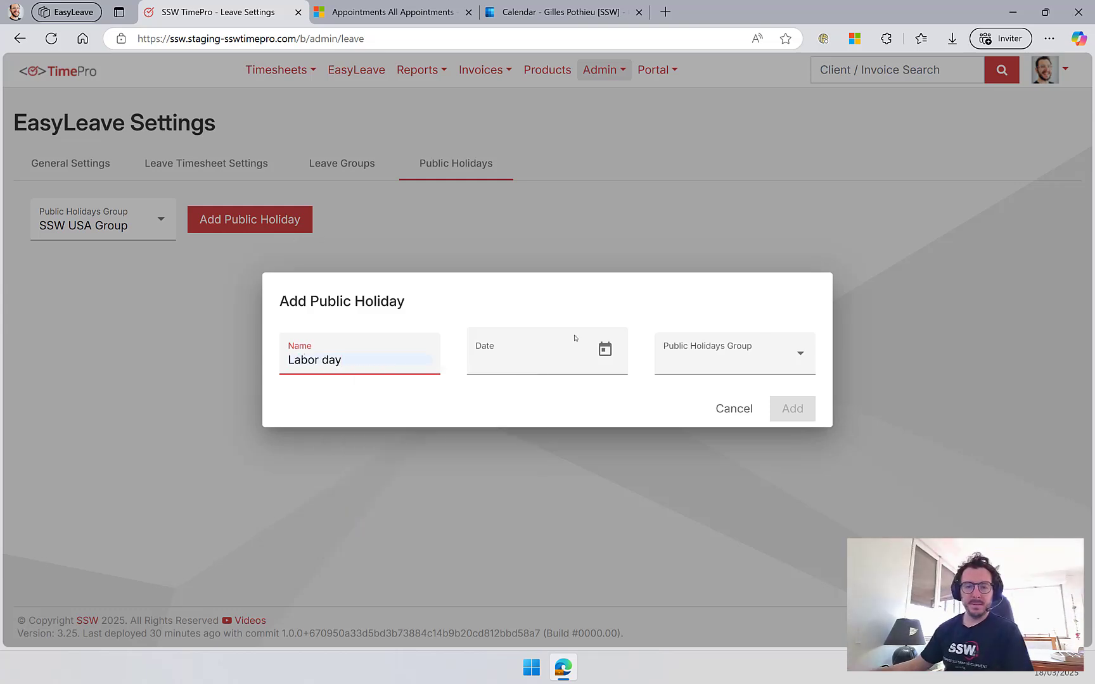
Set the new public holiday's date to 01/09/2025.
left_click(604, 349)
left_click(659, 404)
left_click(659, 404)
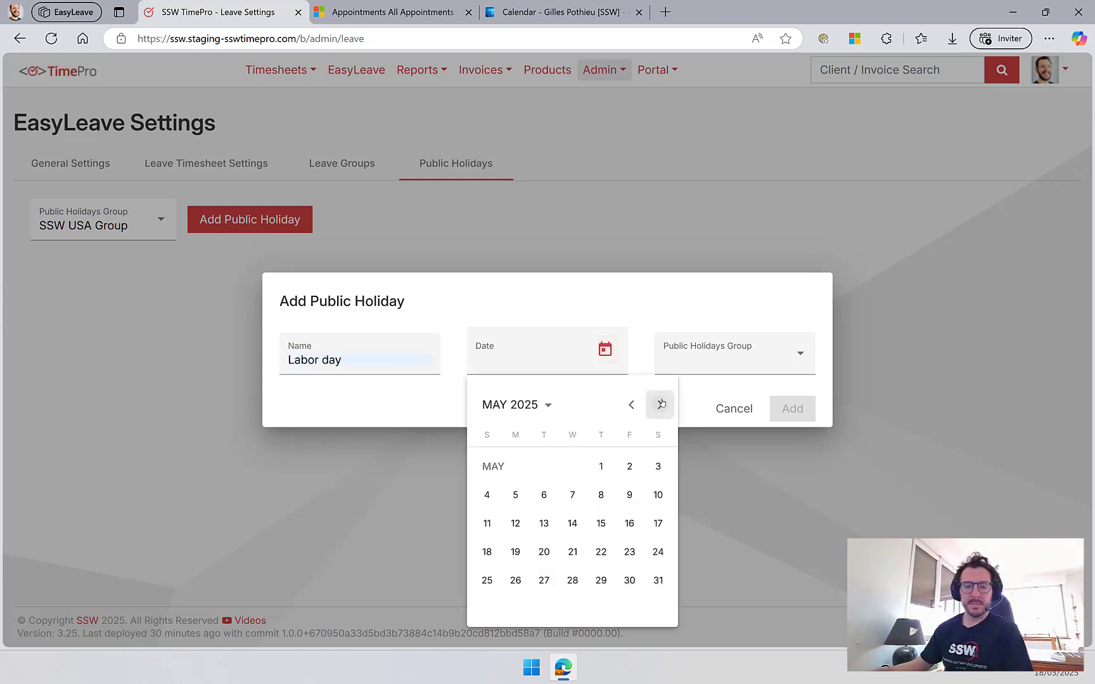
left_click(659, 404)
left_click(660, 405)
left_click(660, 404)
left_click(660, 405)
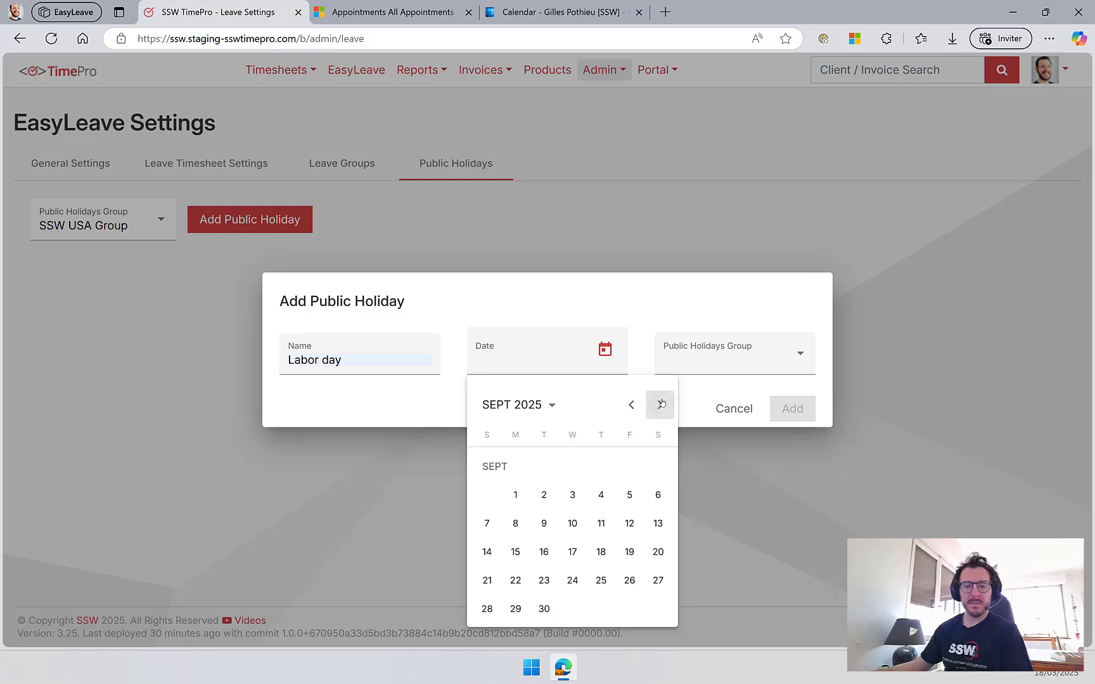
left_click(515, 495)
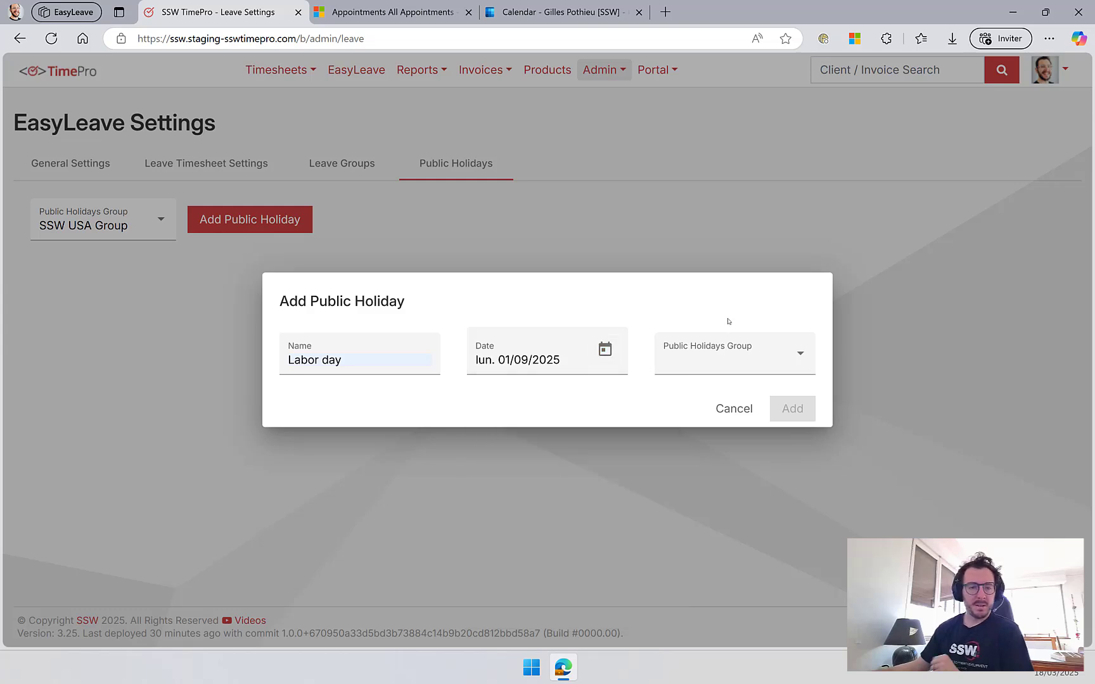
Assign the Labor day holiday to the SSW USA Group only and add it to the public holidays.
left_click(747, 358)
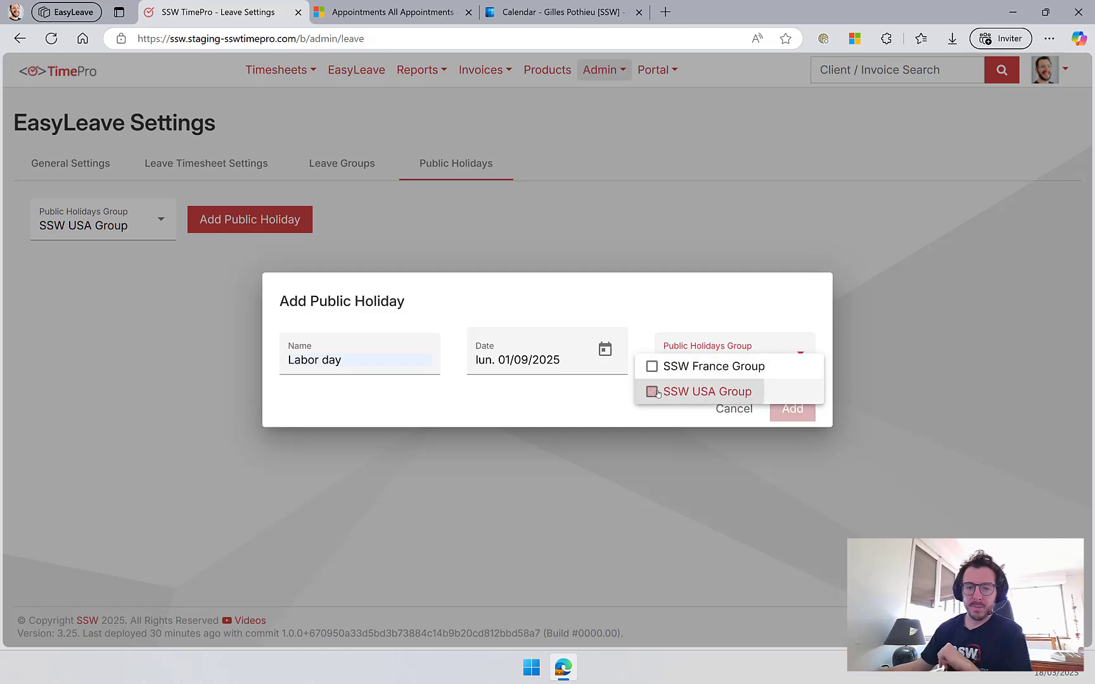
left_click(641, 391)
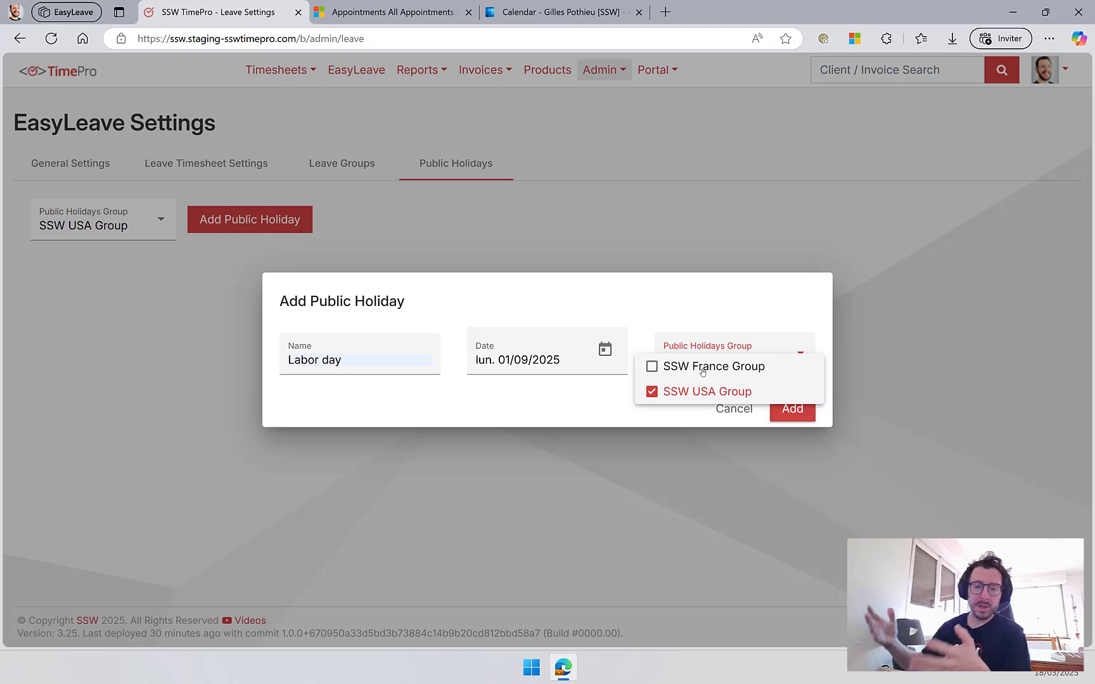
left_click(621, 401)
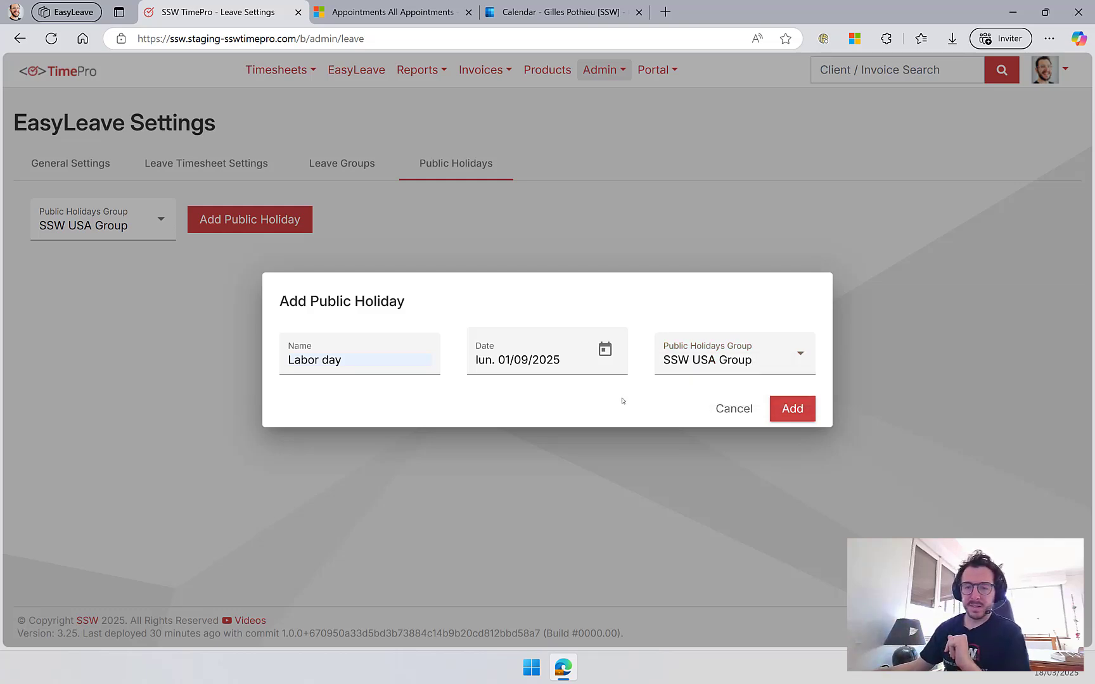
left_click(789, 408)
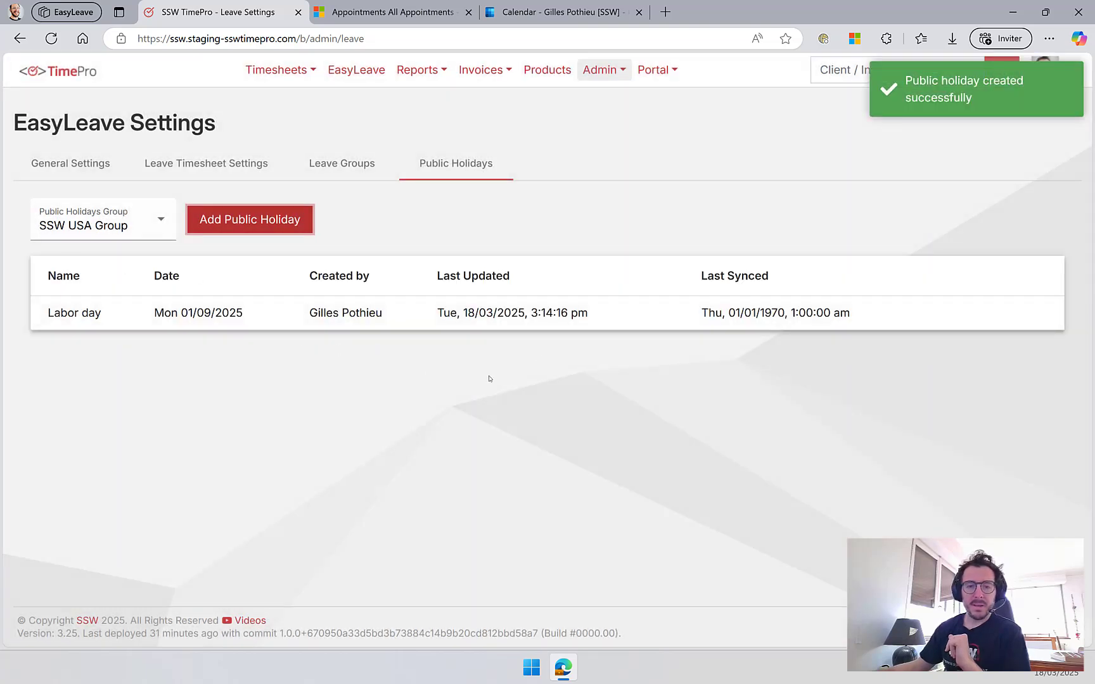
mouse_move(922, 320)
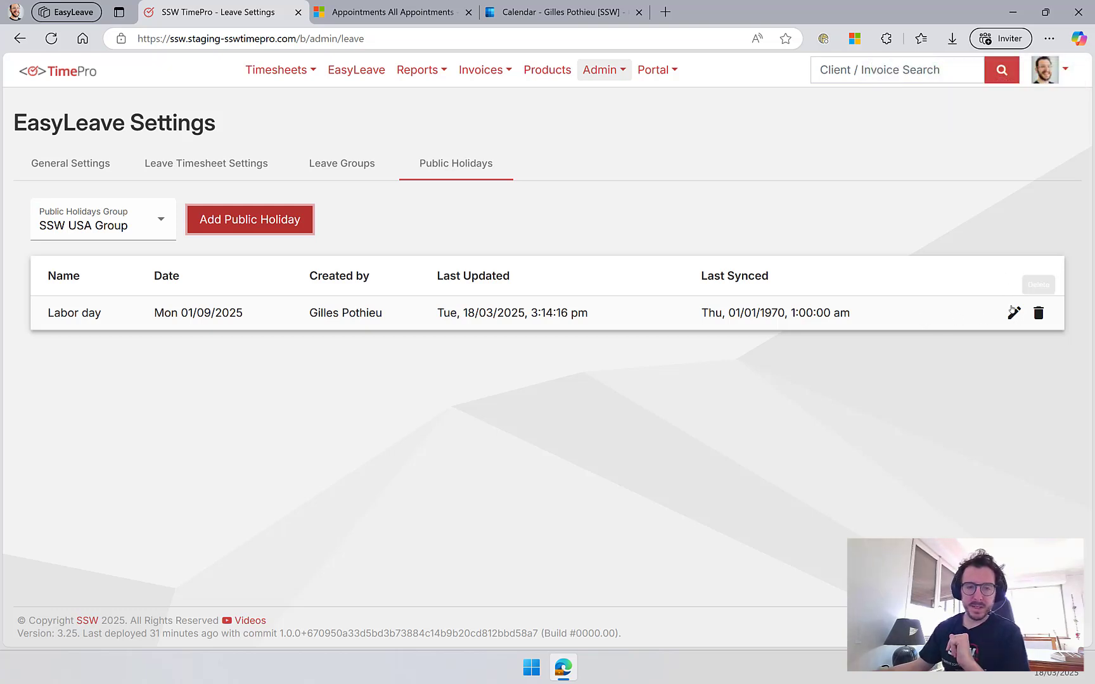
left_click(607, 234)
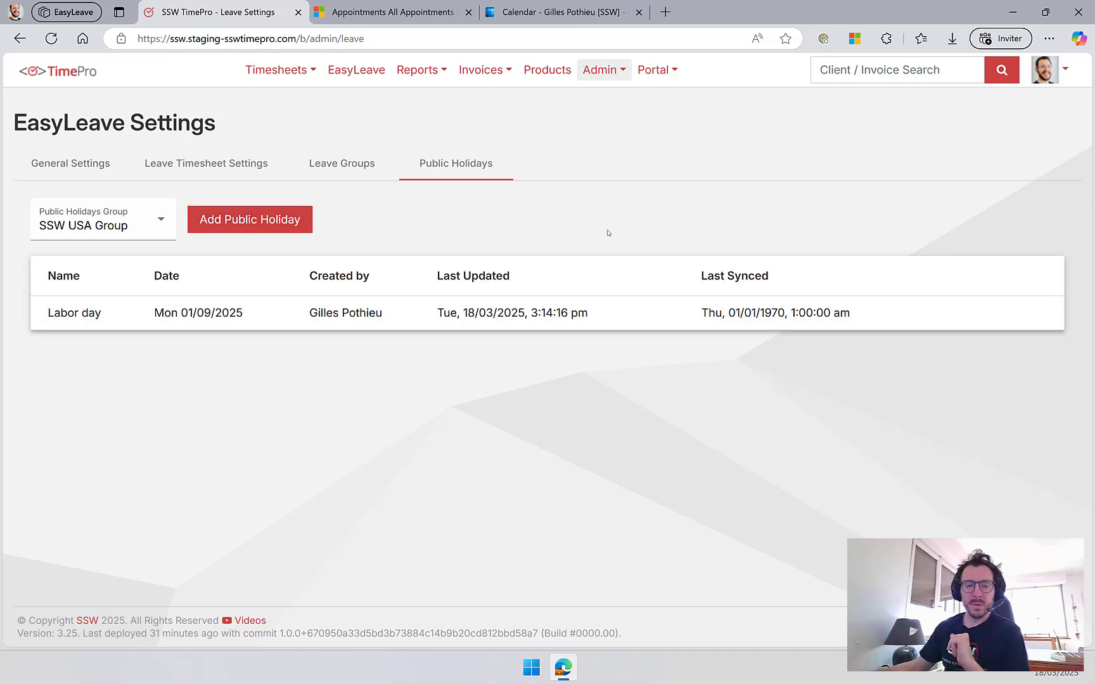
Return to the leave groups and sync the SSW USA Group.
left_click(349, 168)
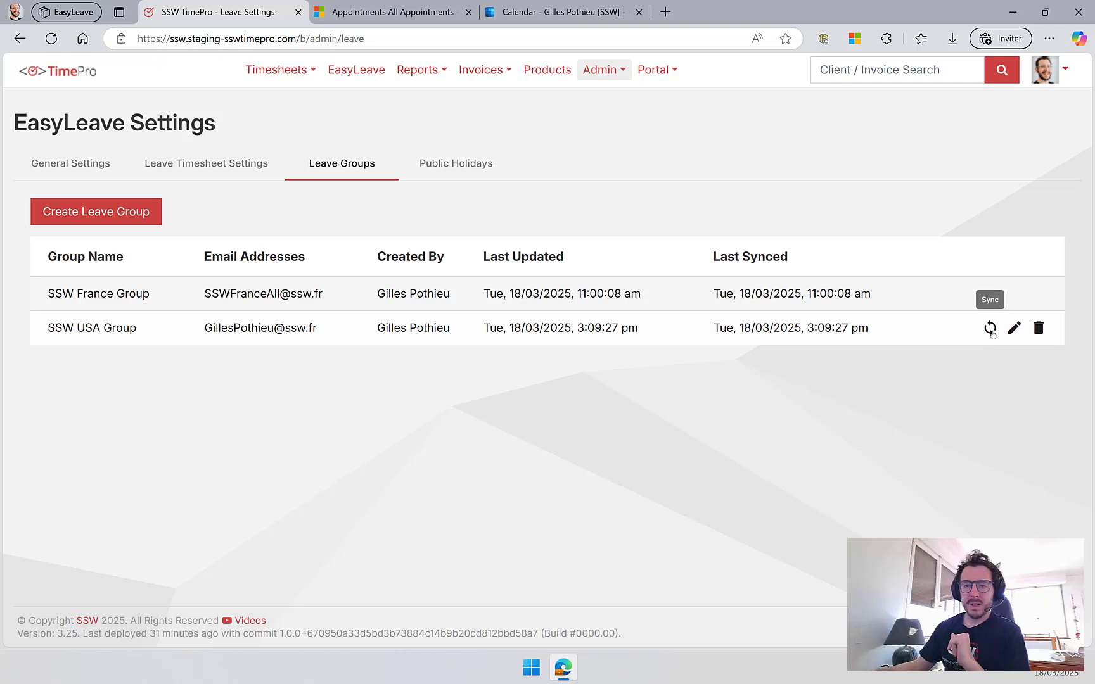
left_click(990, 329)
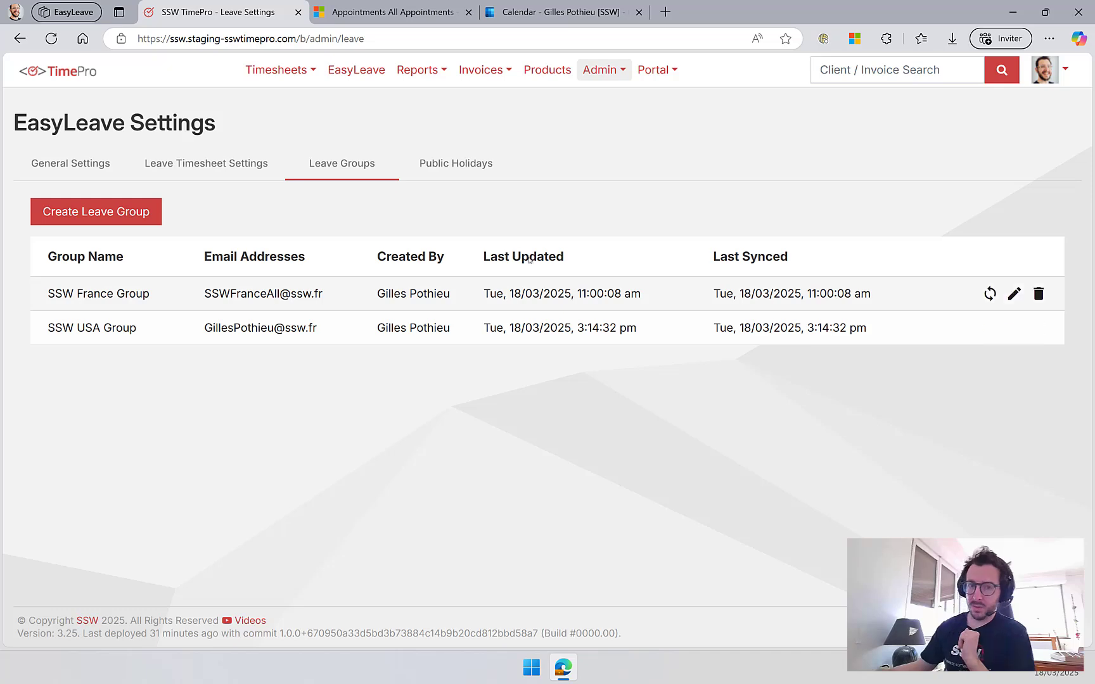
Switch to the Dynamics 365 CRM appointments and change the view to Labor day appointment.
left_click(419, 13)
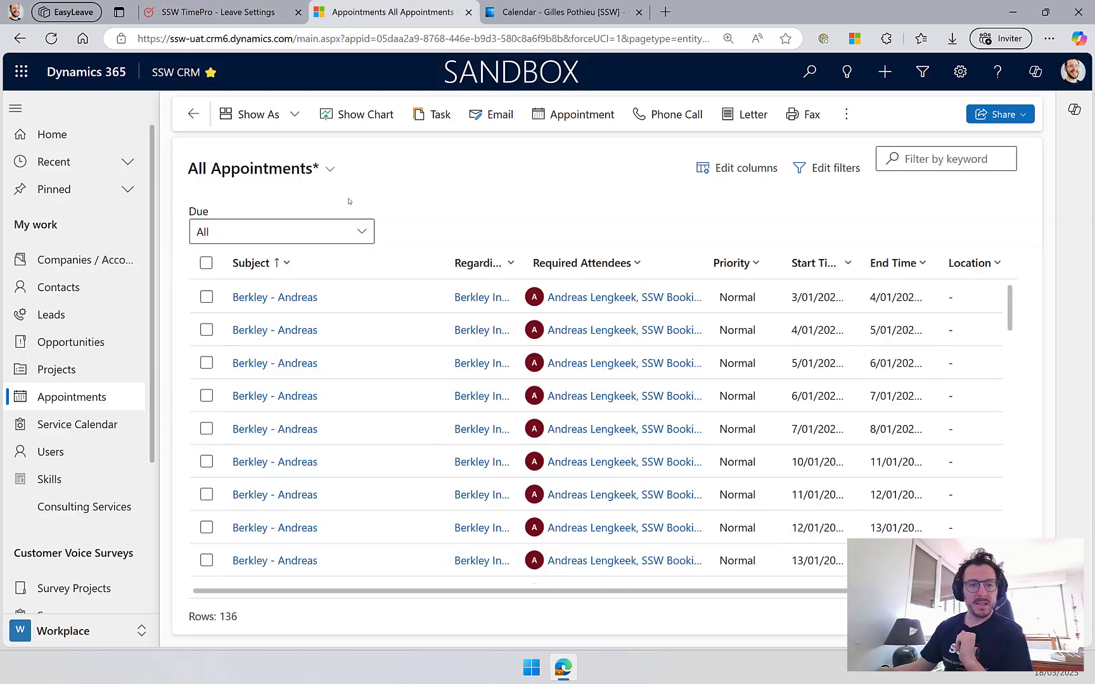
left_click(367, 233)
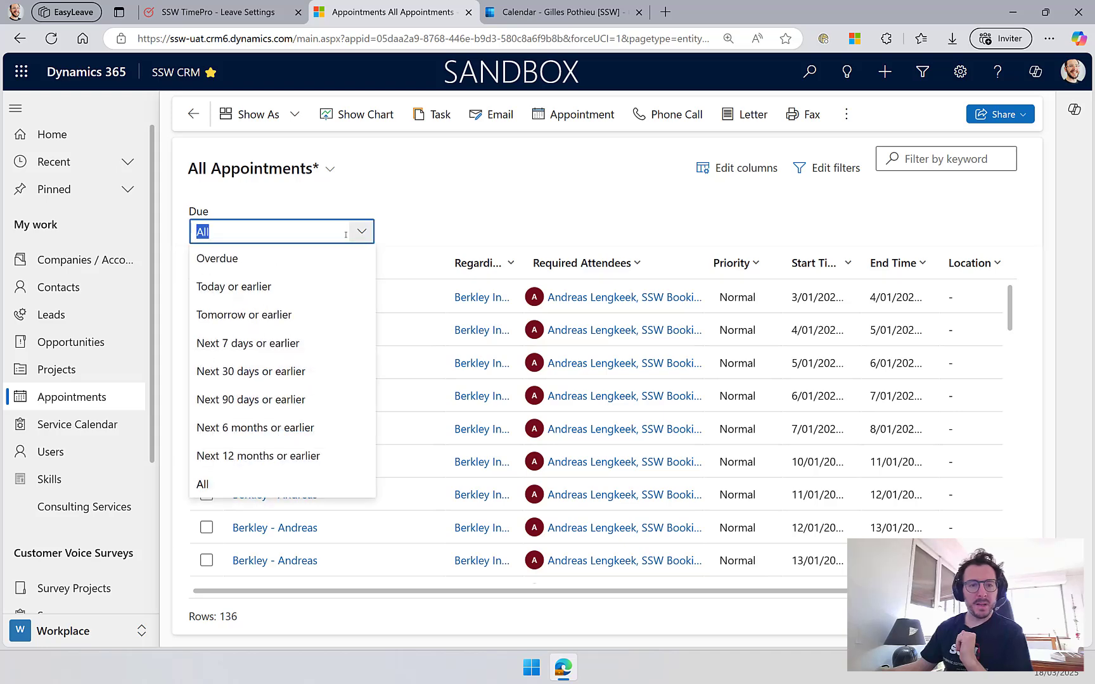
left_click(260, 168)
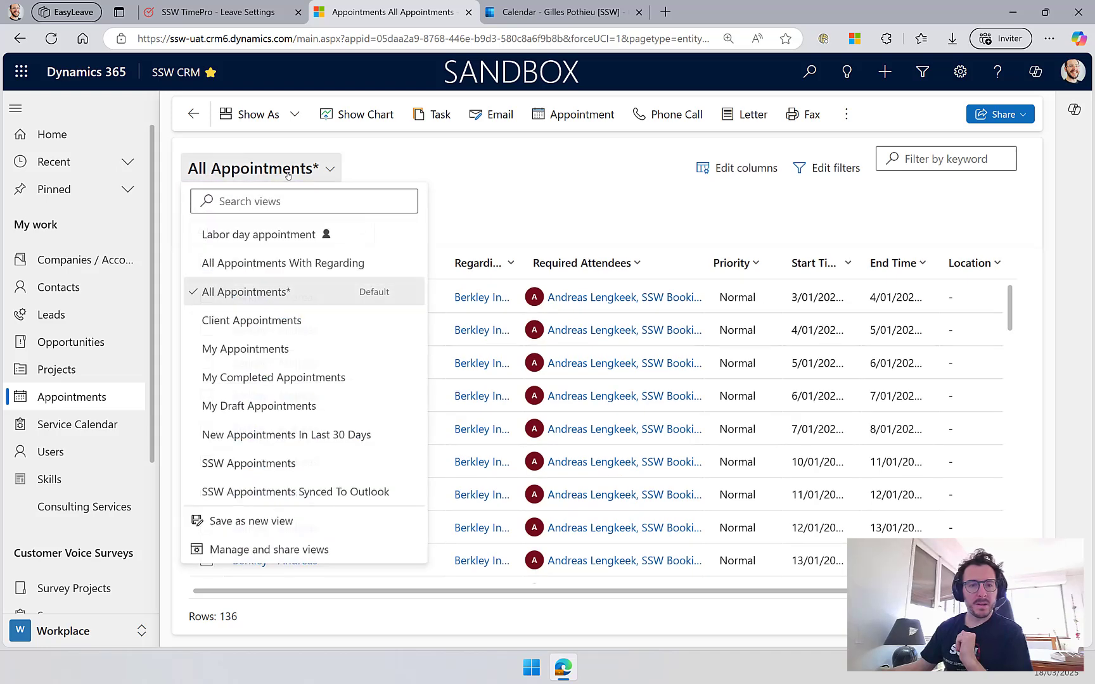
left_click(266, 236)
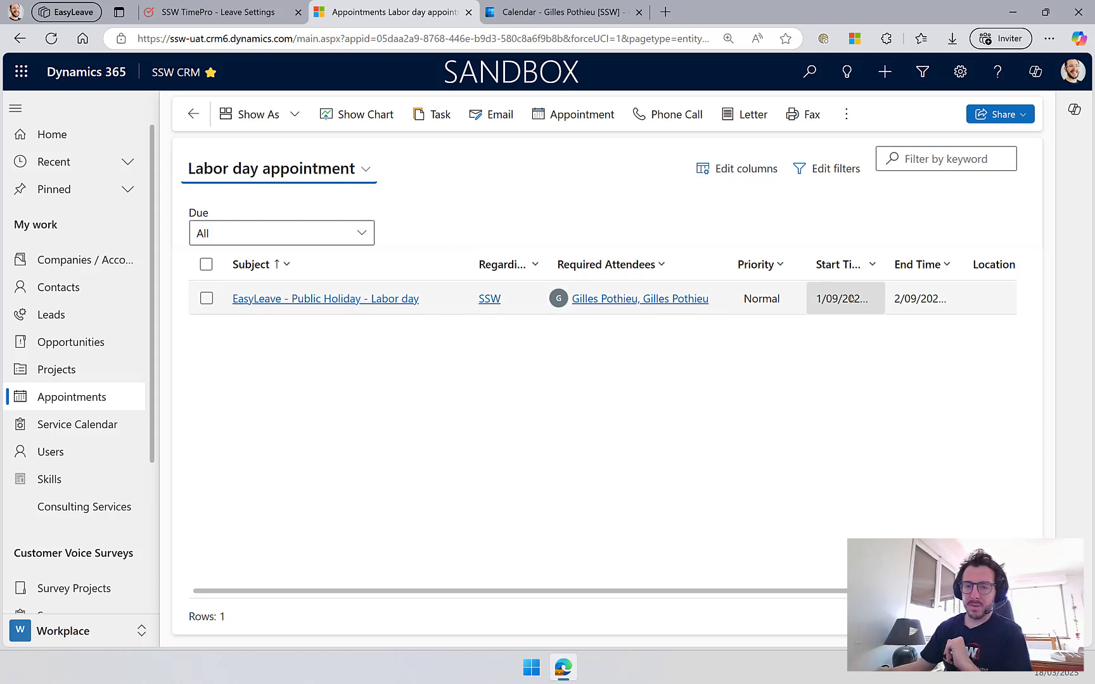
Open the EasyLeave Labor day public holiday appointment and examine its attendees, organizer, subject, start and end times, and description.
left_click(334, 299)
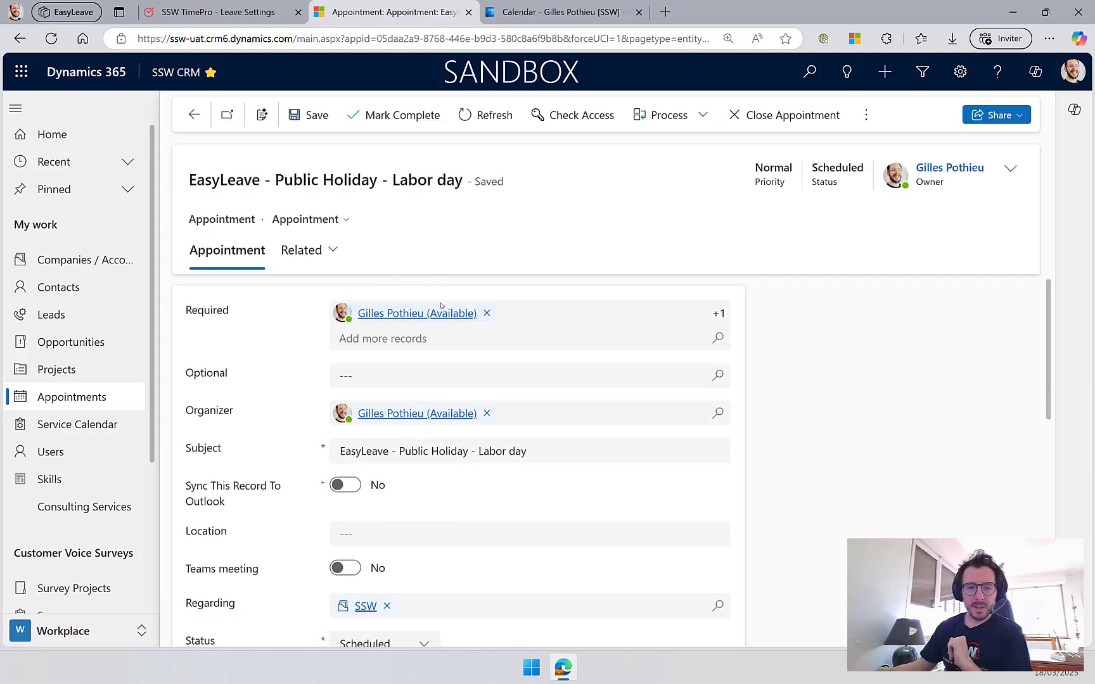
scroll(437, 317, "down", 2)
scroll(437, 349, "up", 1)
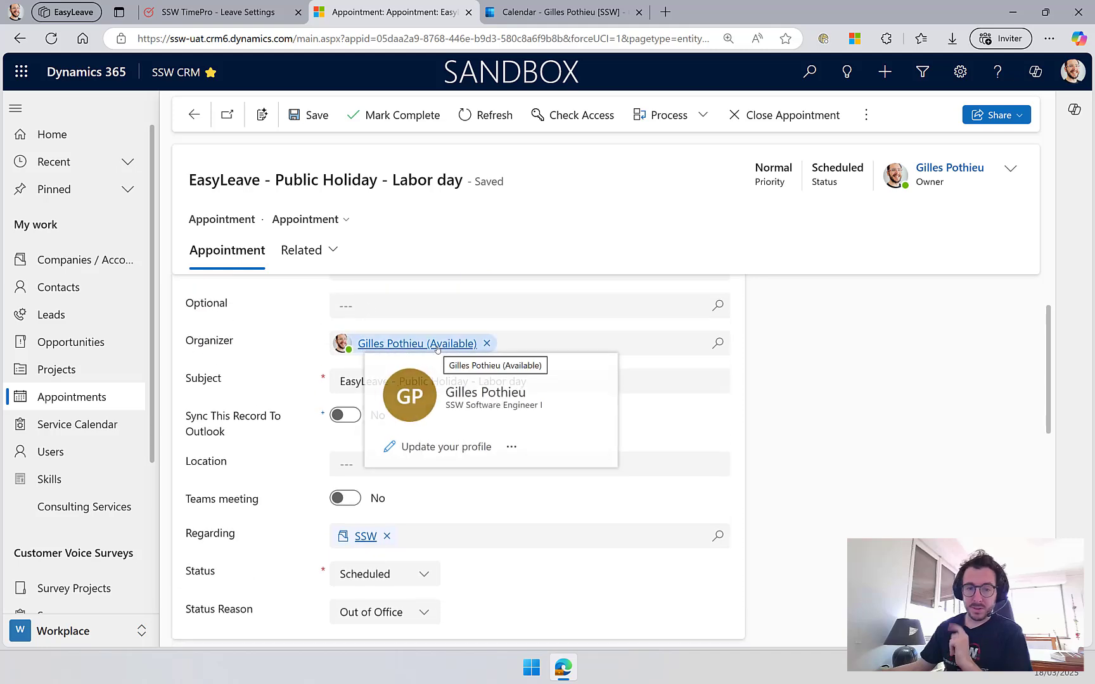
left_click_drag(526, 381, 356, 381)
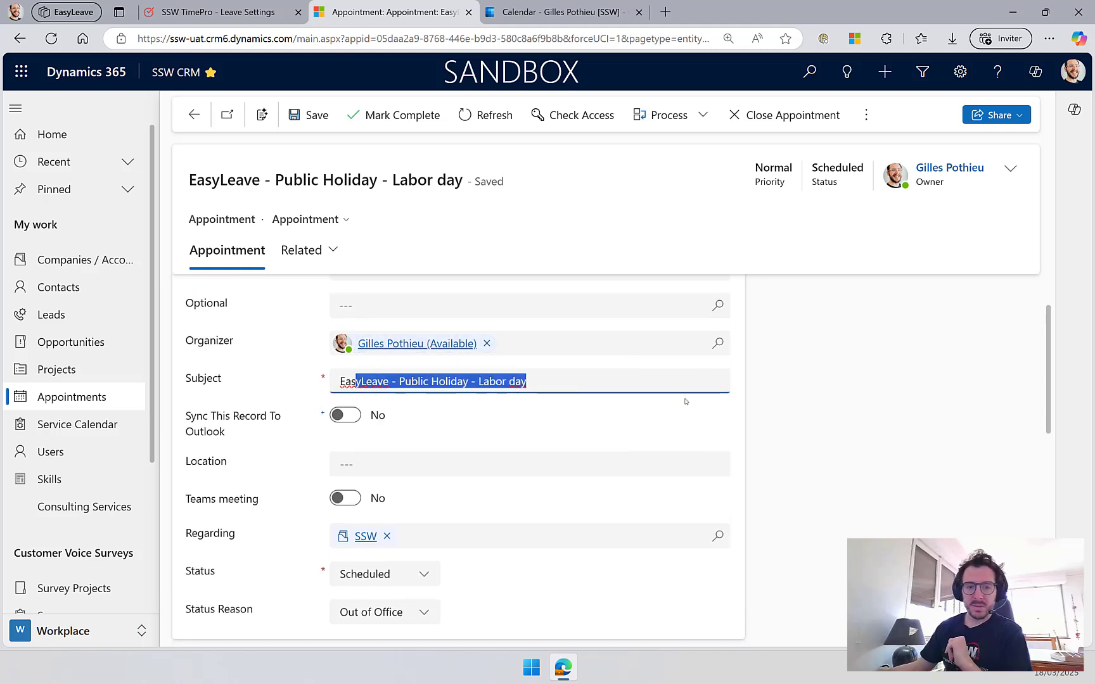
scroll(691, 398, "down", 10)
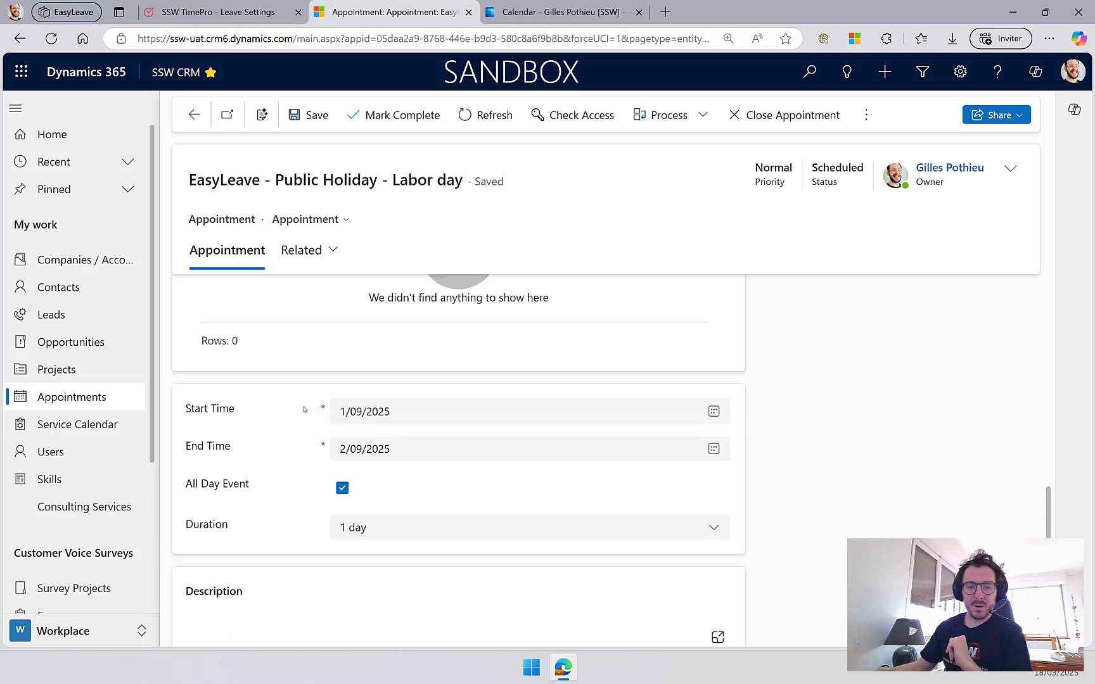
scroll(302, 407, "down", 1)
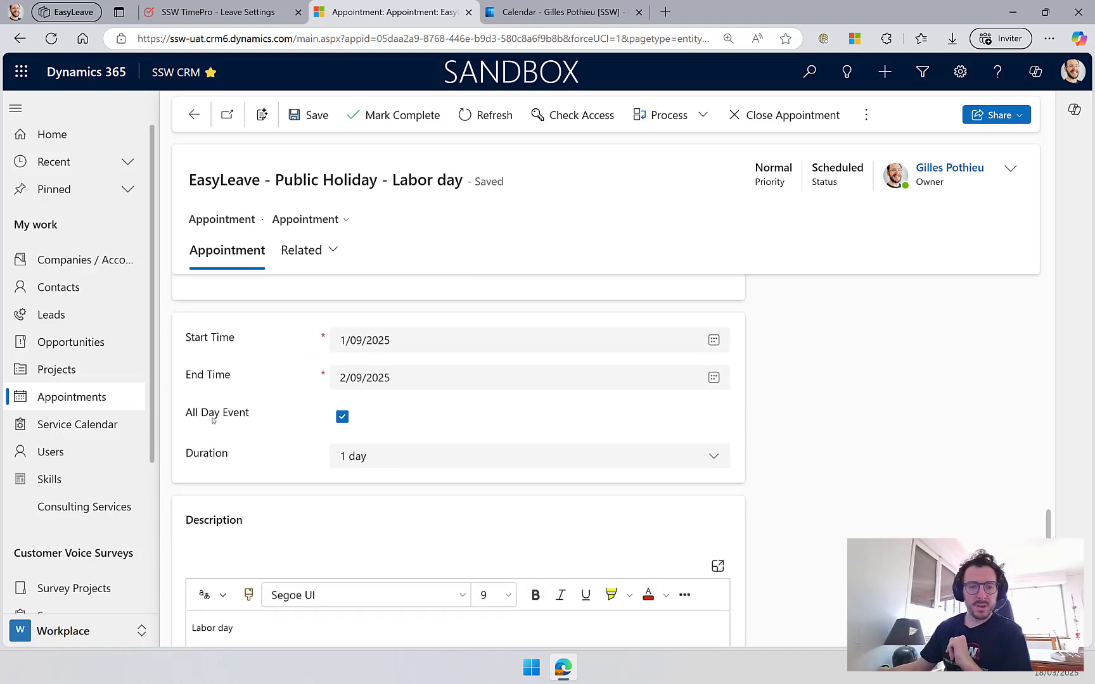
scroll(260, 421, "down", 1)
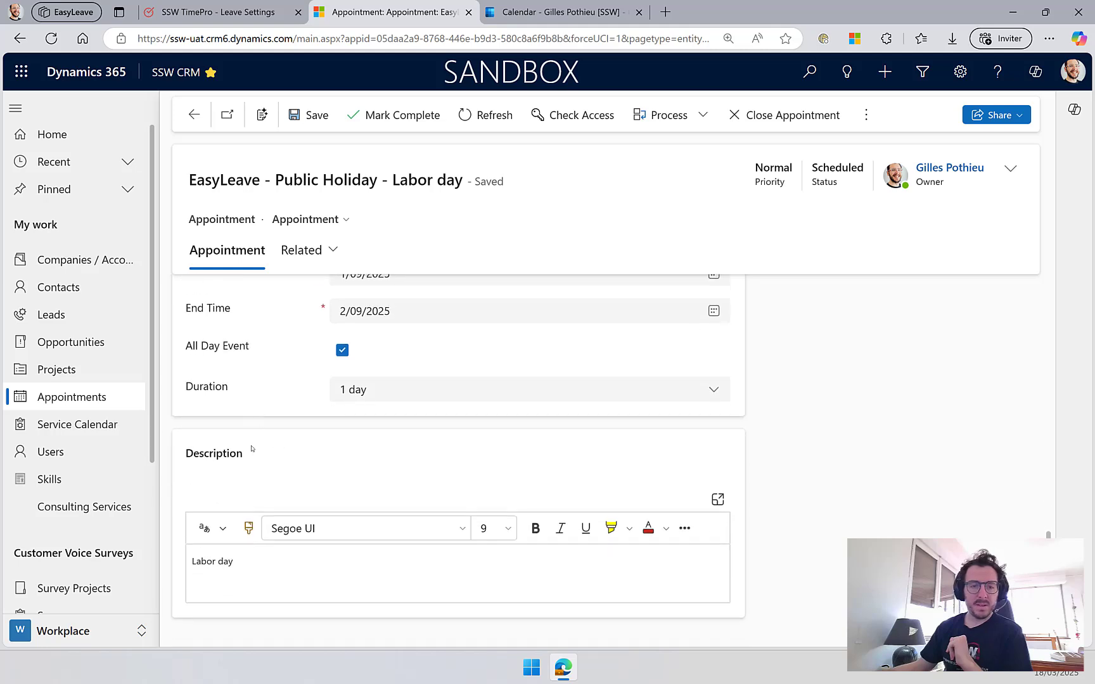
left_click(254, 574)
key("ctrl+a")
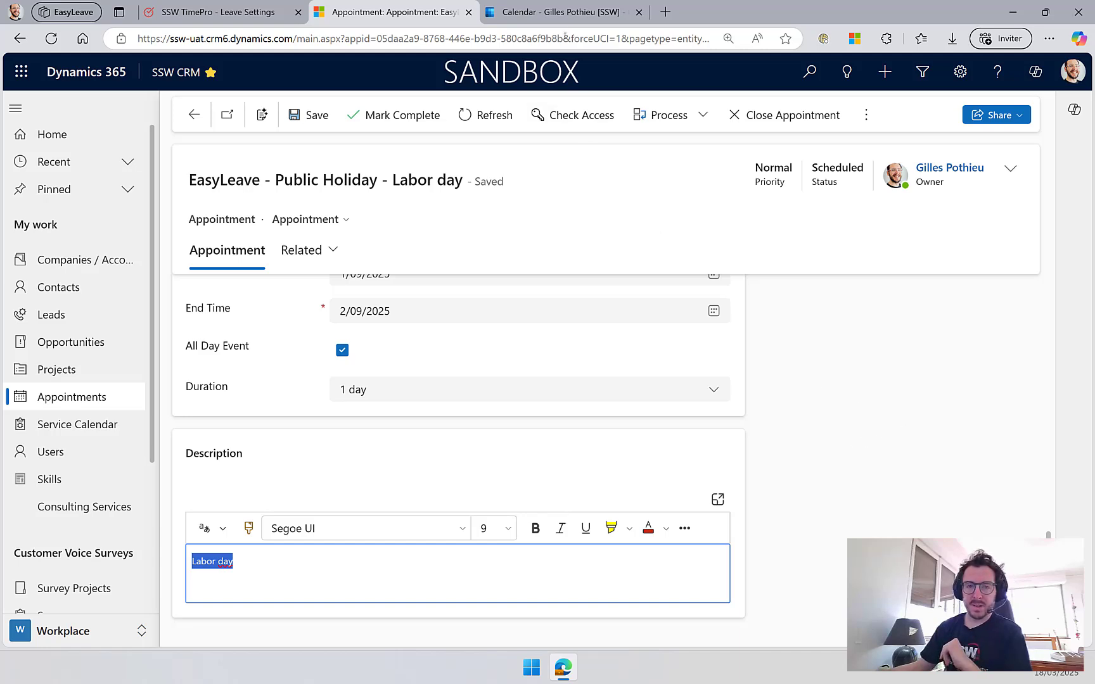
Switch to the Outlook calendar, show September 2025, and examine the EasyLeave Labor day public holiday event on September 1.
left_click(561, 12)
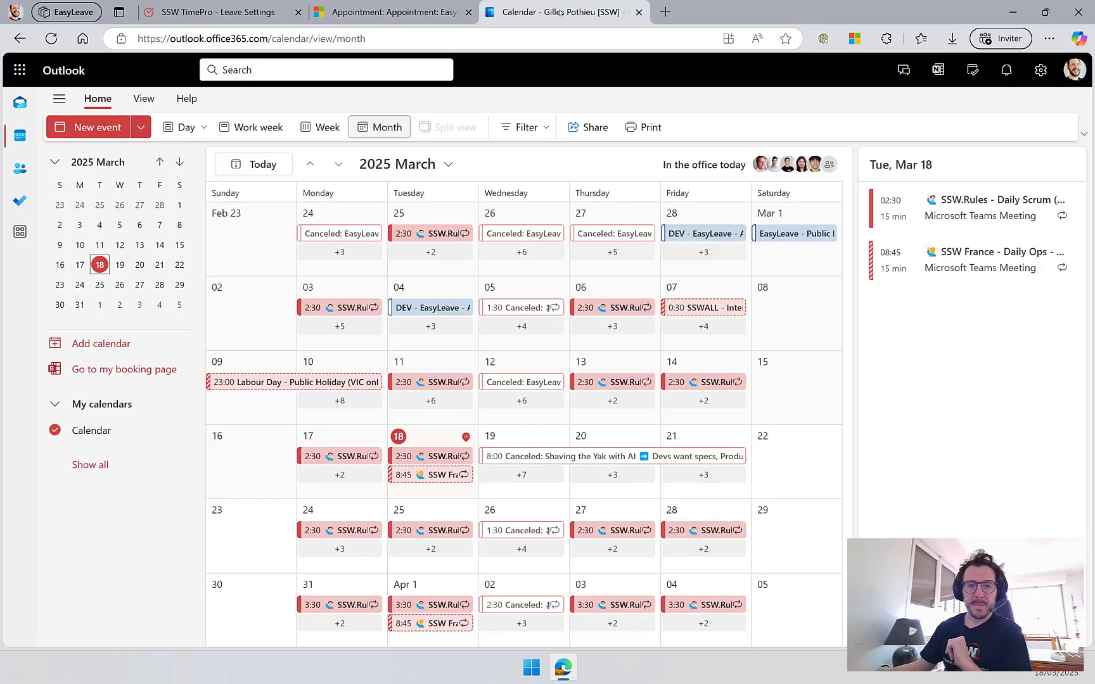
left_click(437, 164)
left_click(379, 309)
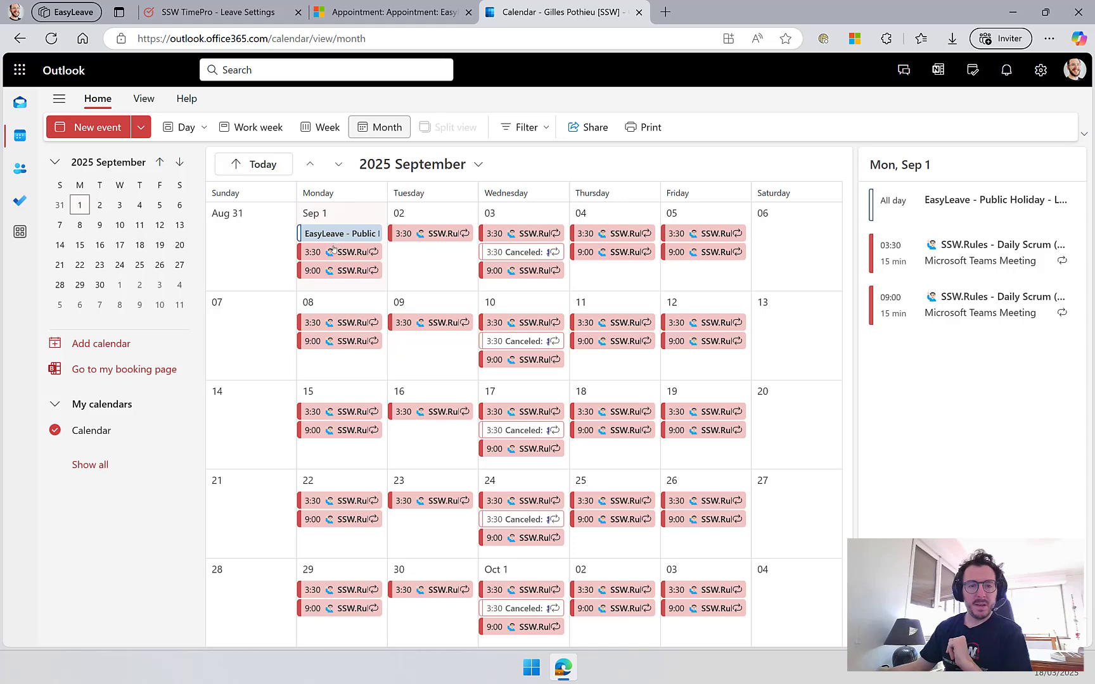
left_click(339, 234)
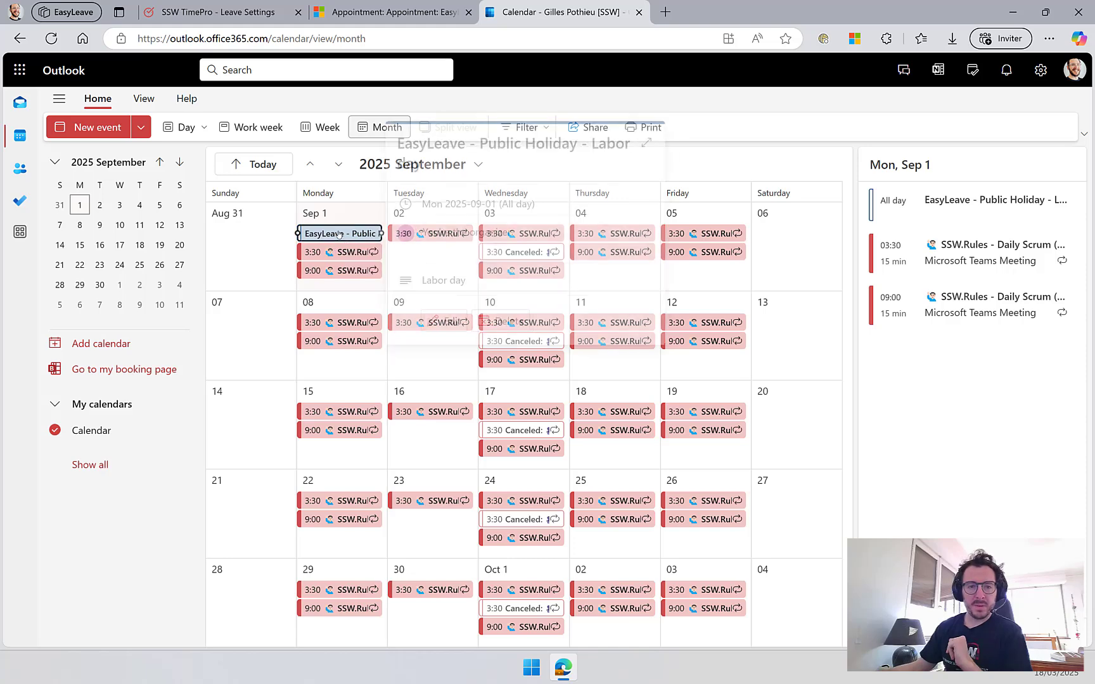
left_click(652, 144)
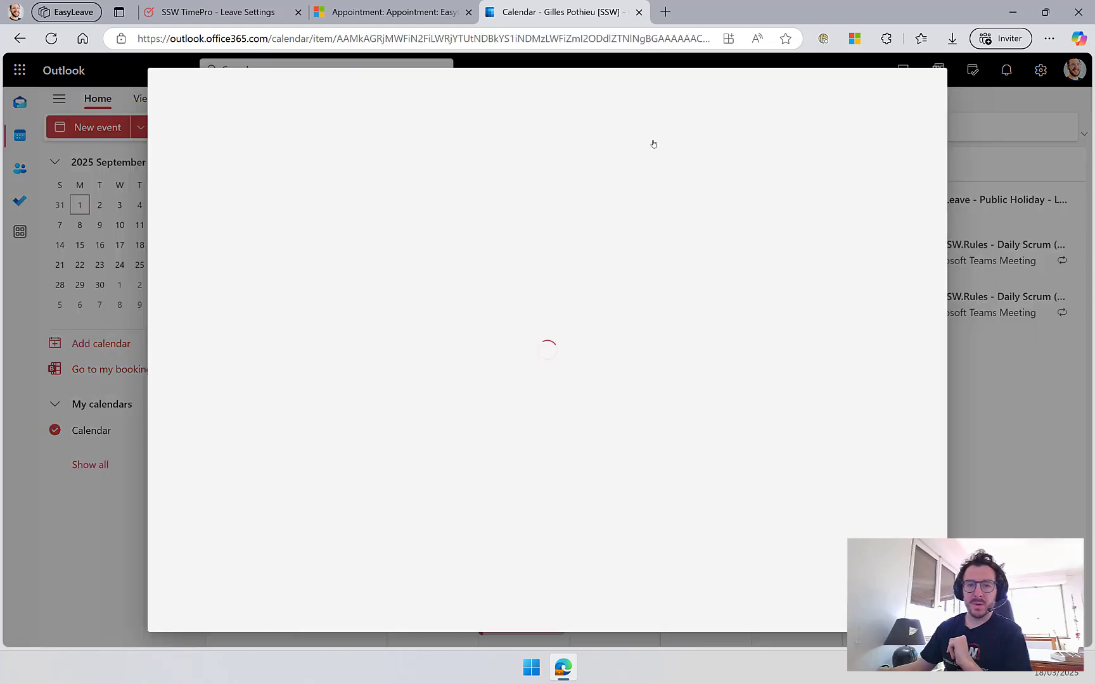
left_click(182, 139)
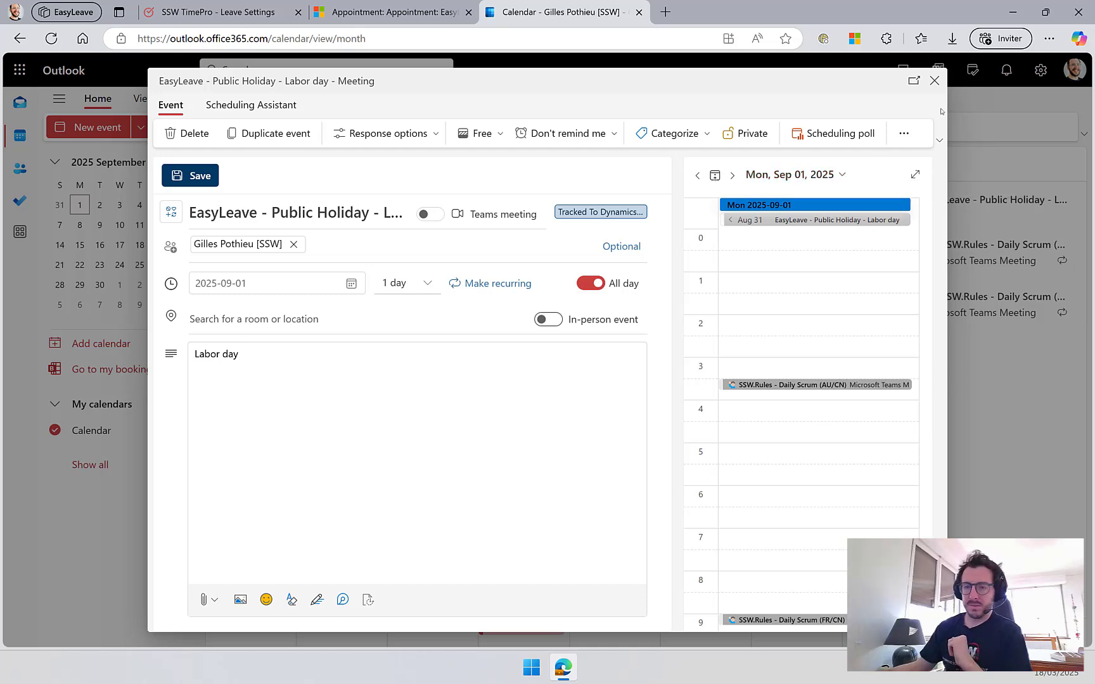
left_click(935, 82)
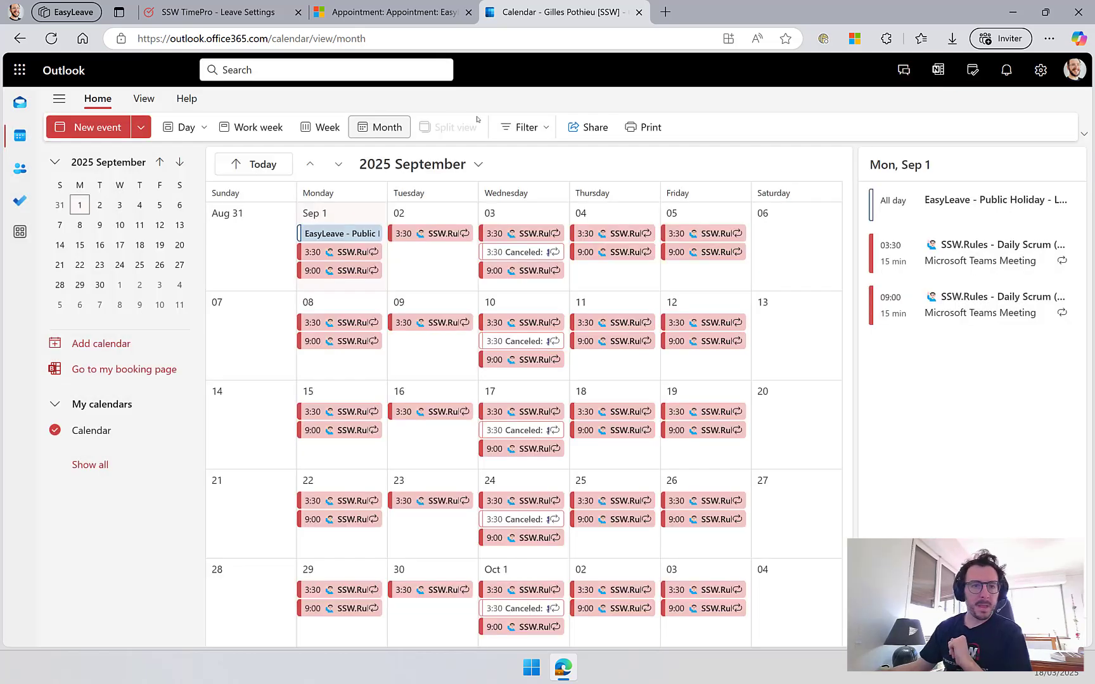
Switch back to TimePro and check the employee's upcoming leave in EasyLeave.
left_click(250, 13)
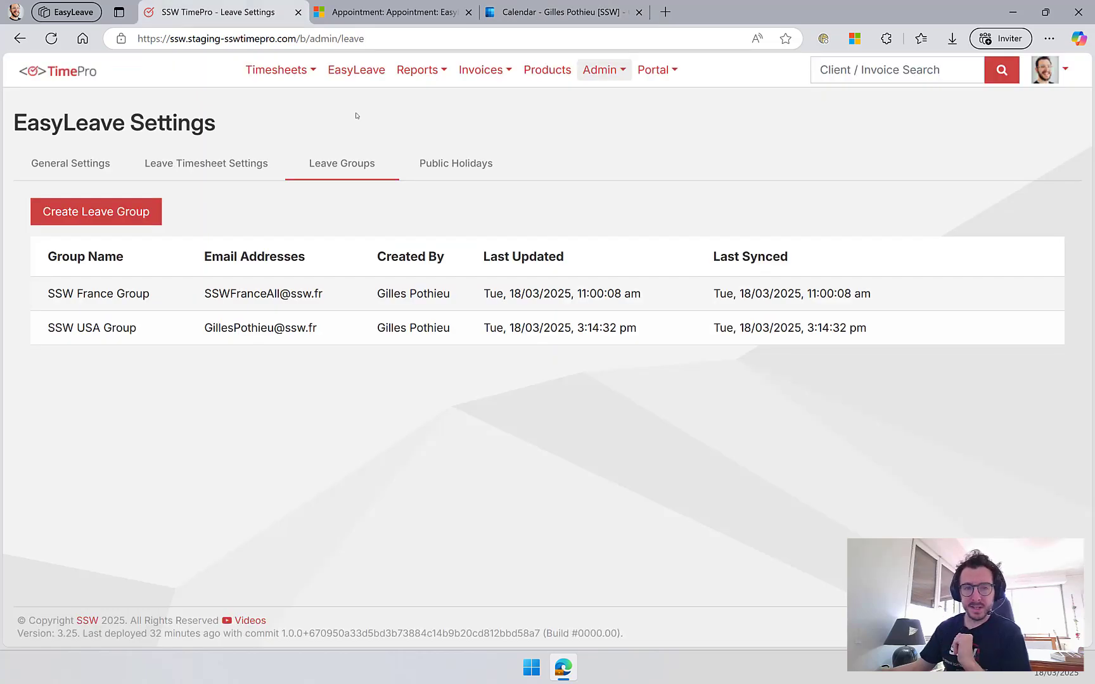
left_click(357, 75)
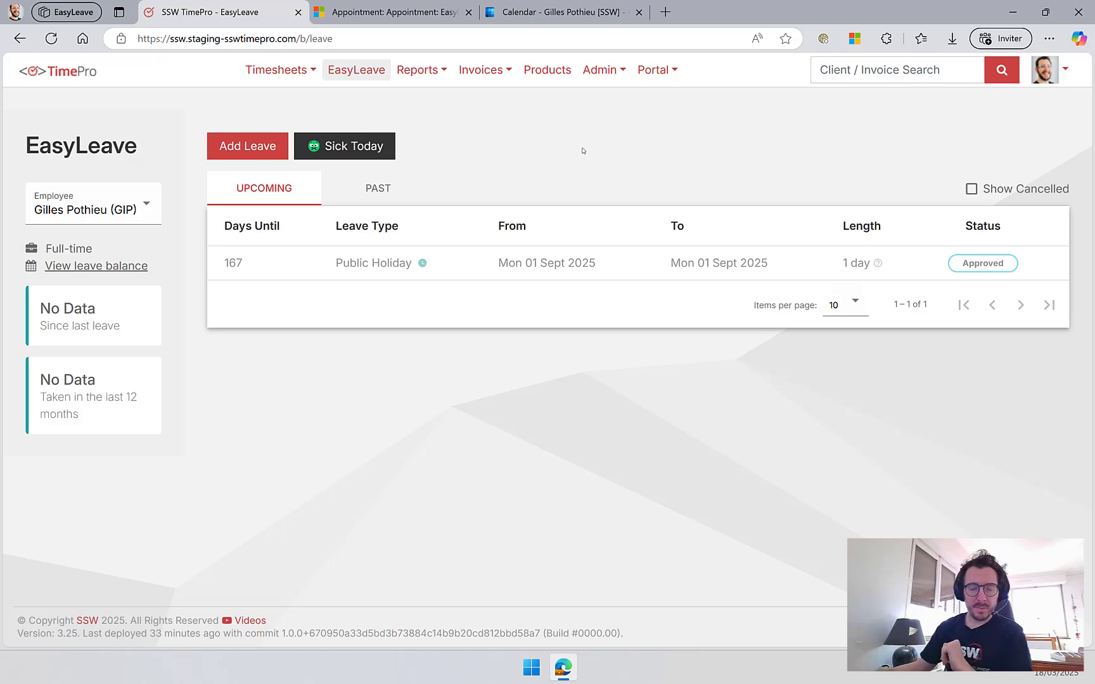
Go to the timesheets and view the day entry for 1 September 2025.
left_click(70, 71)
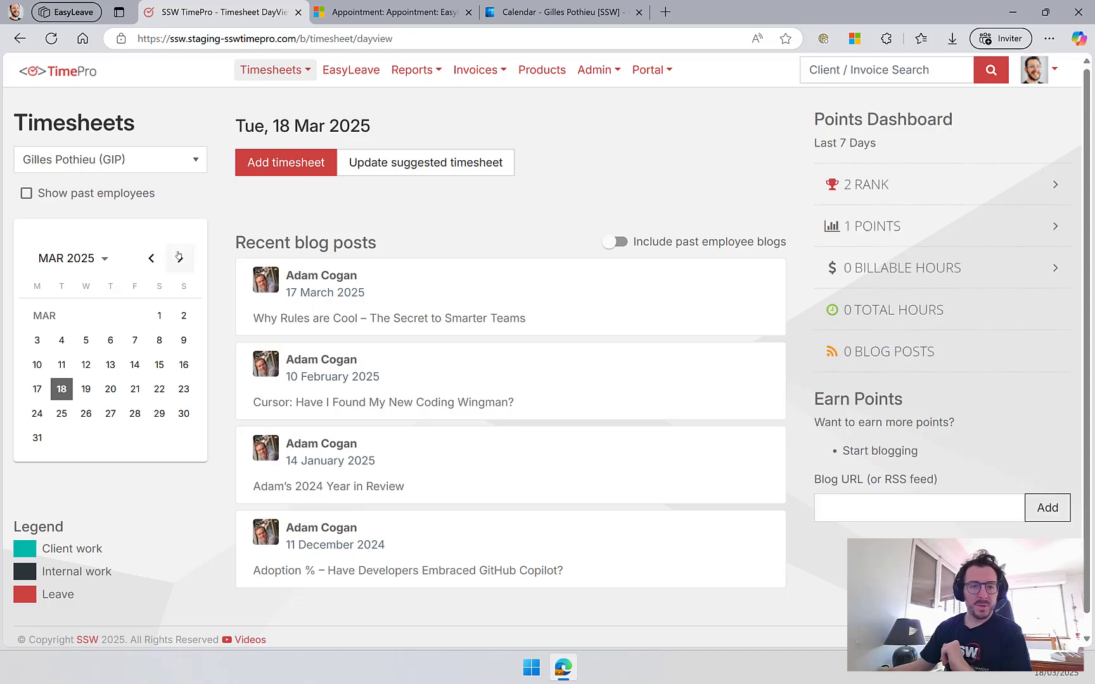
left_click(180, 258)
left_click(181, 258)
left_click(181, 258)
left_click(181, 258)
left_click(181, 258)
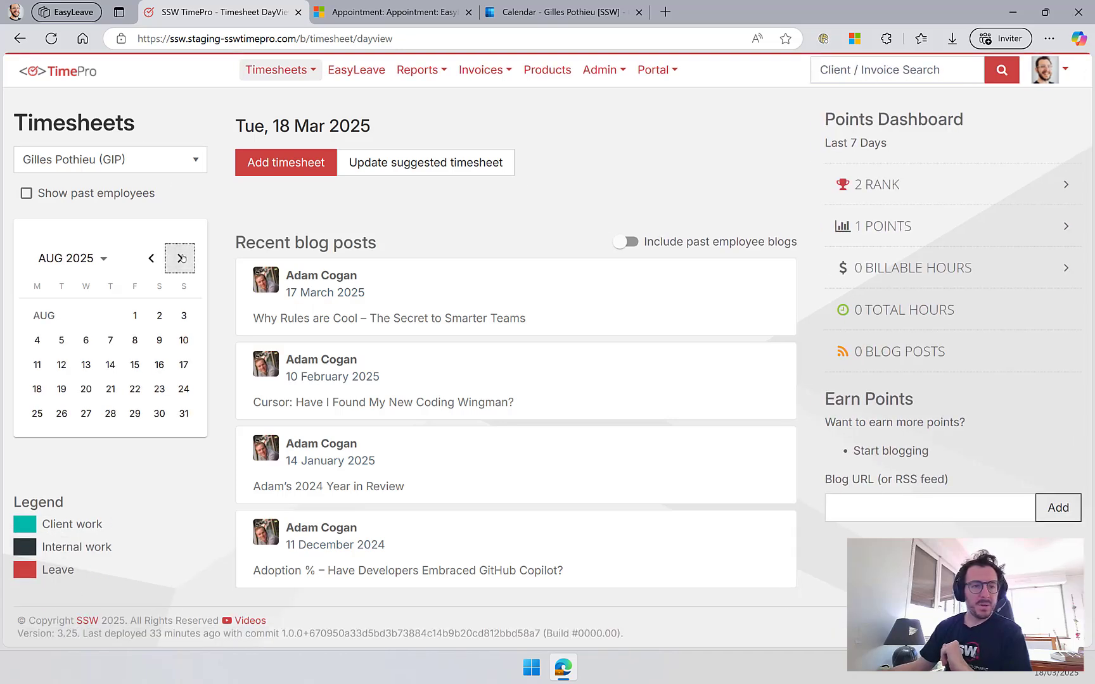
left_click(181, 258)
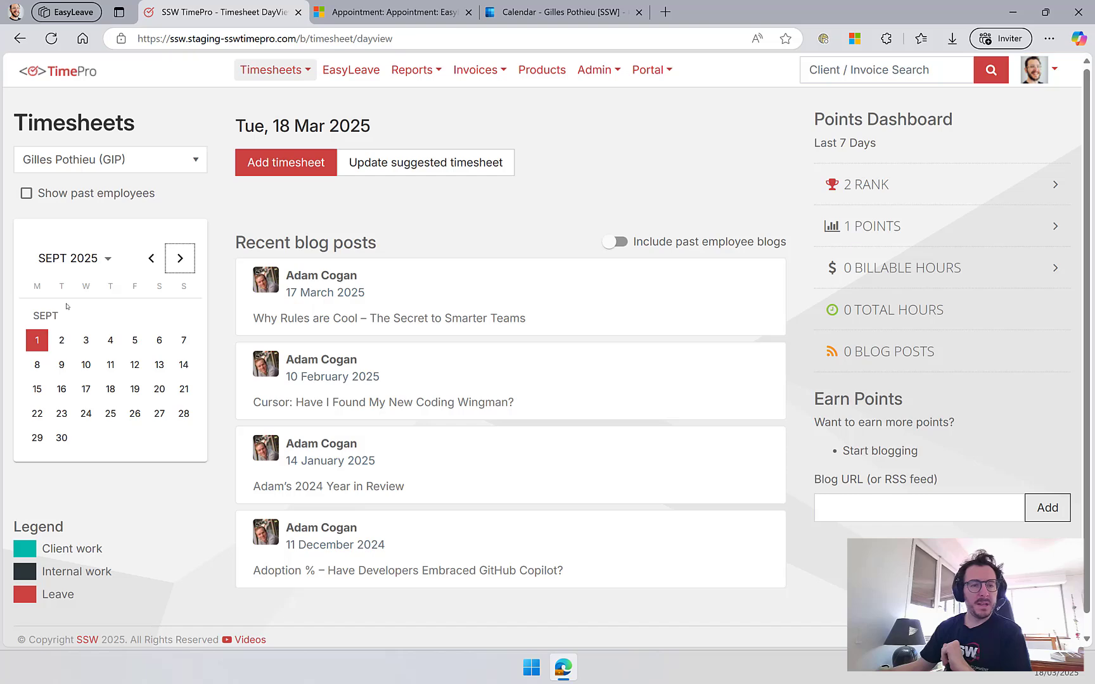
left_click(37, 341)
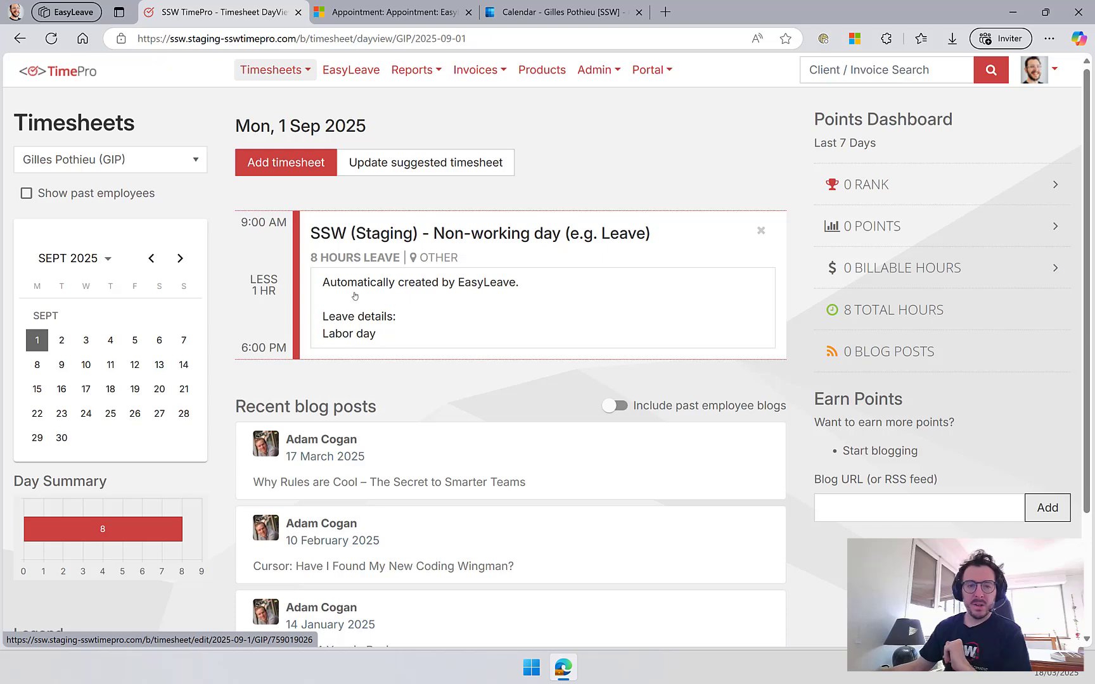
Open the leave groups in the EasyLeave admin settings.
left_click(610, 69)
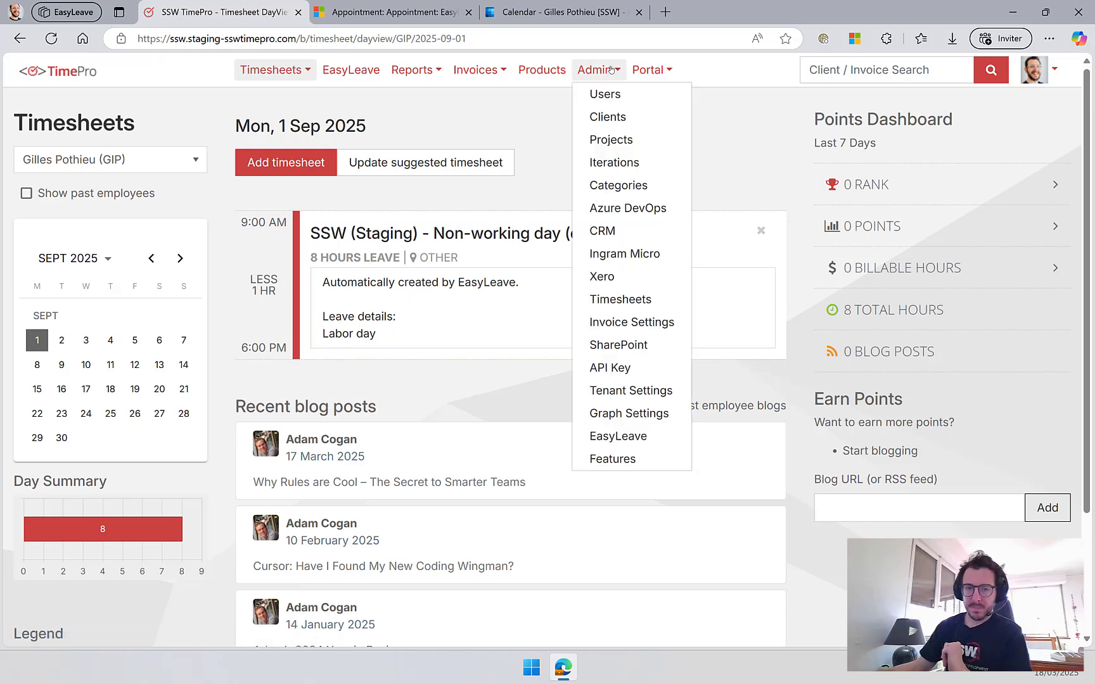
left_click(621, 437)
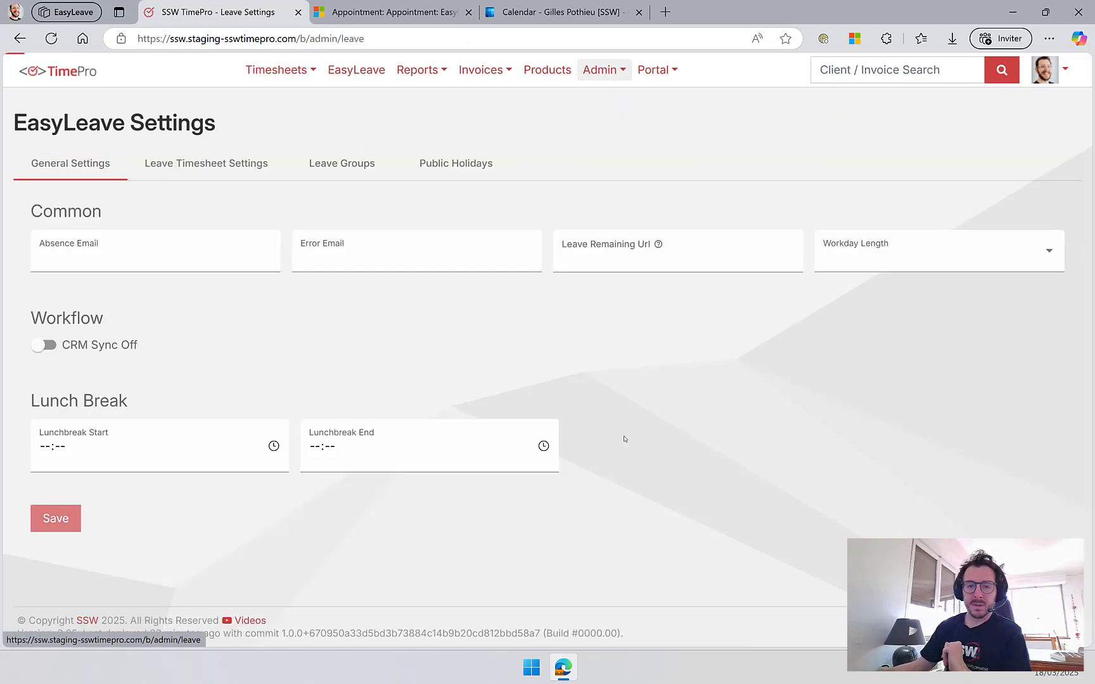
left_click(352, 164)
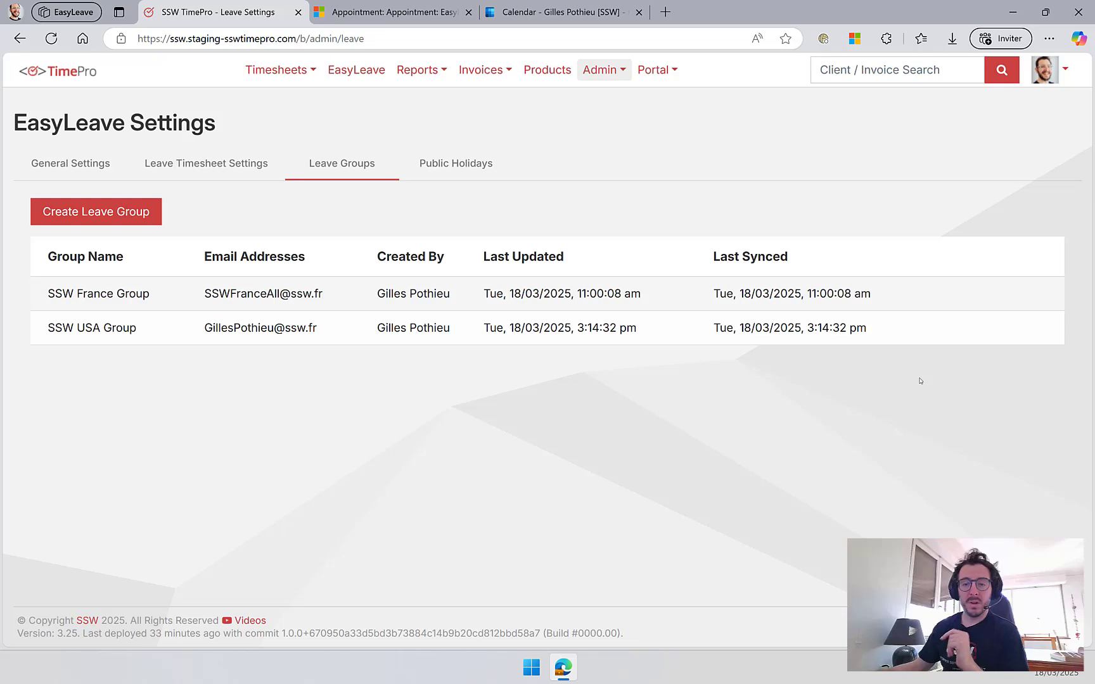
Edit the SSW USA Group to add a second user to its groups and users, and discard the edit.
left_click(1015, 328)
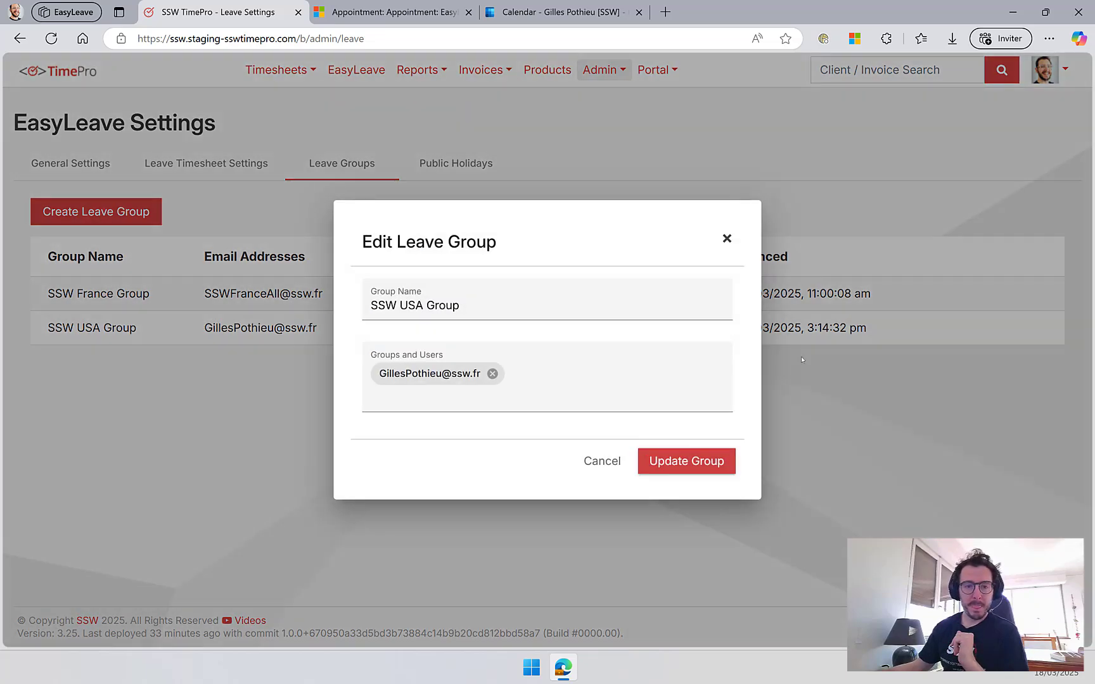
left_click(626, 394)
type("hugo")
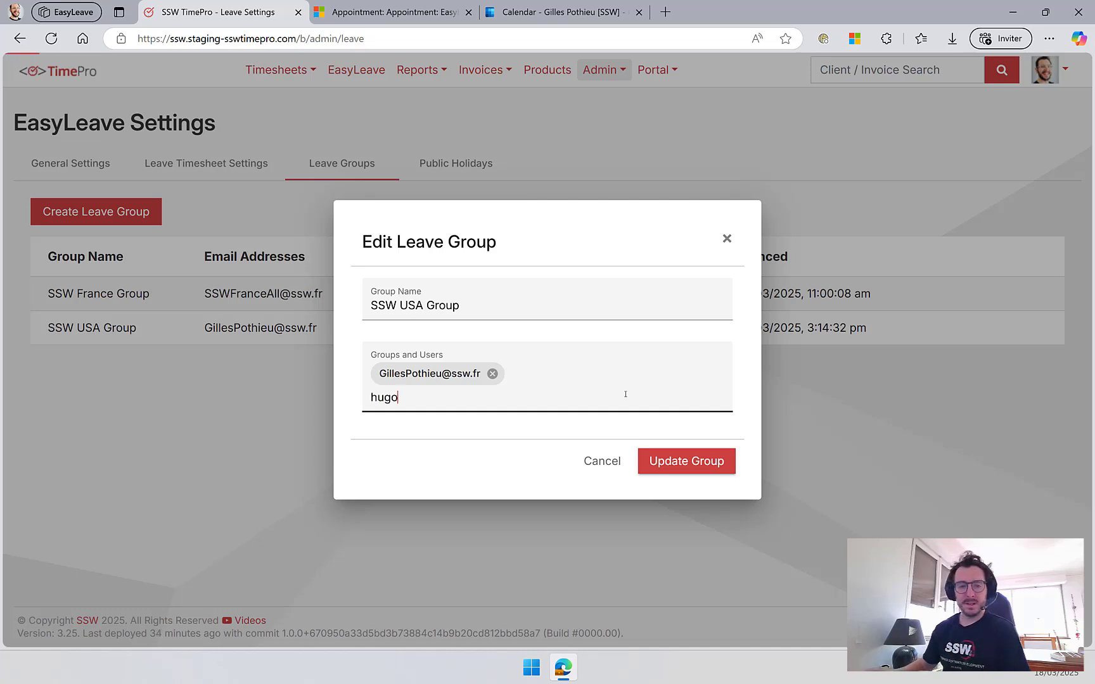
key("Return")
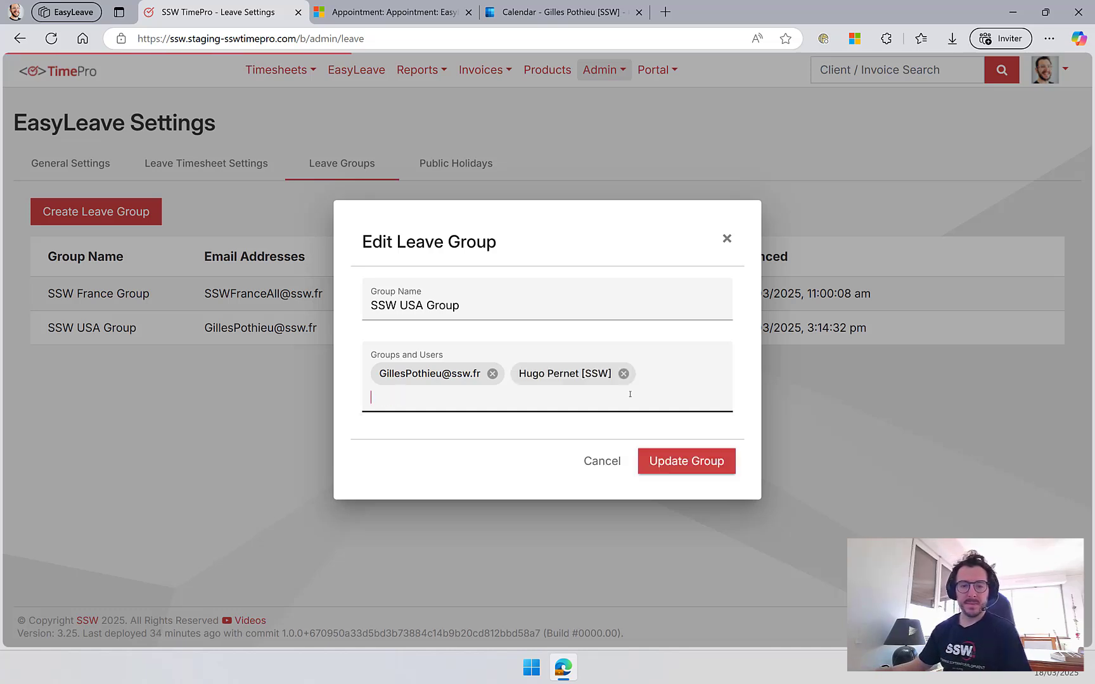
left_click(727, 239)
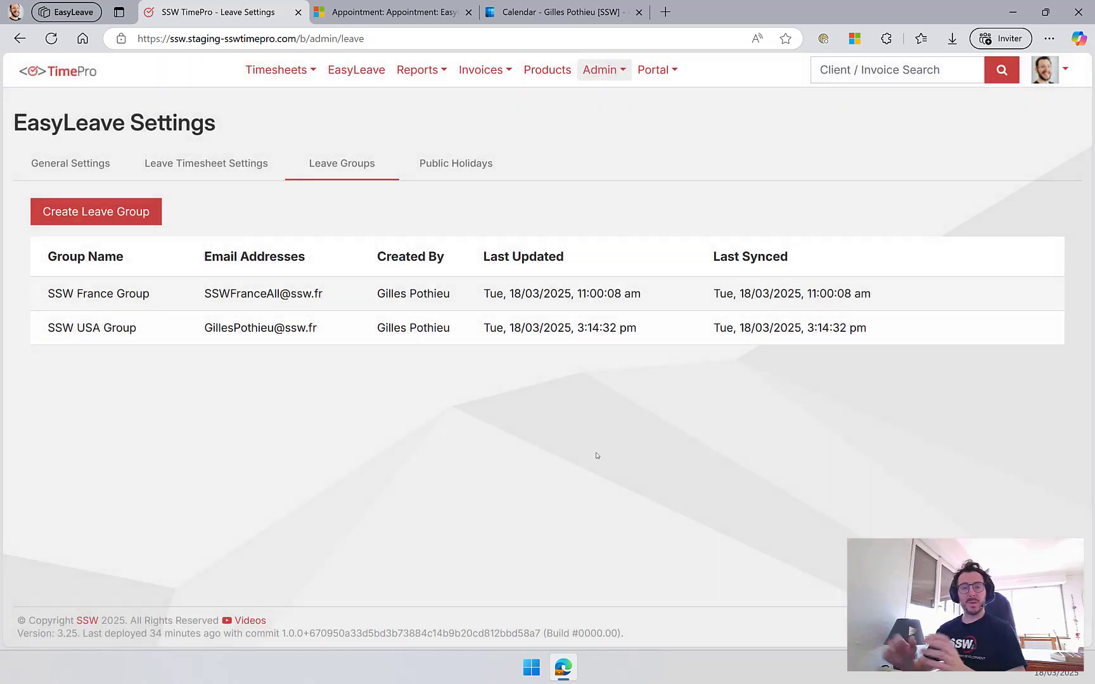